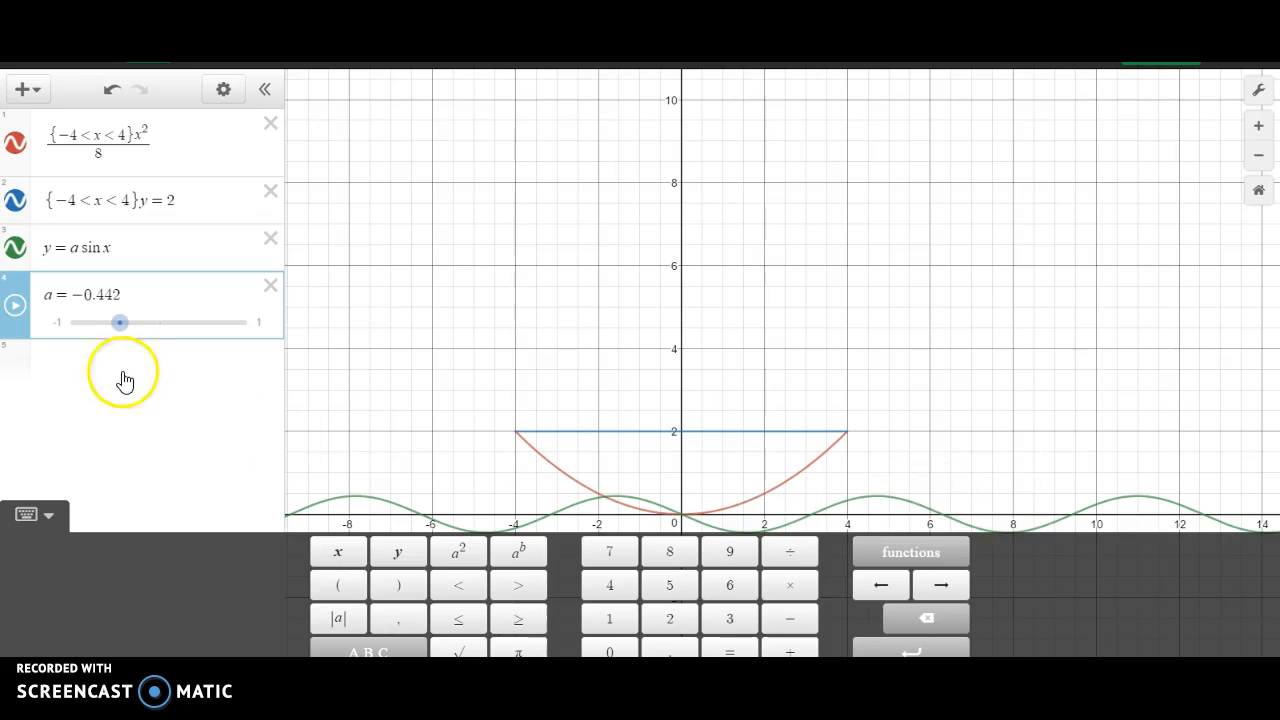
Add the cosine wave y = b cos x as a new expression and create a slider for b.
click(67, 366)
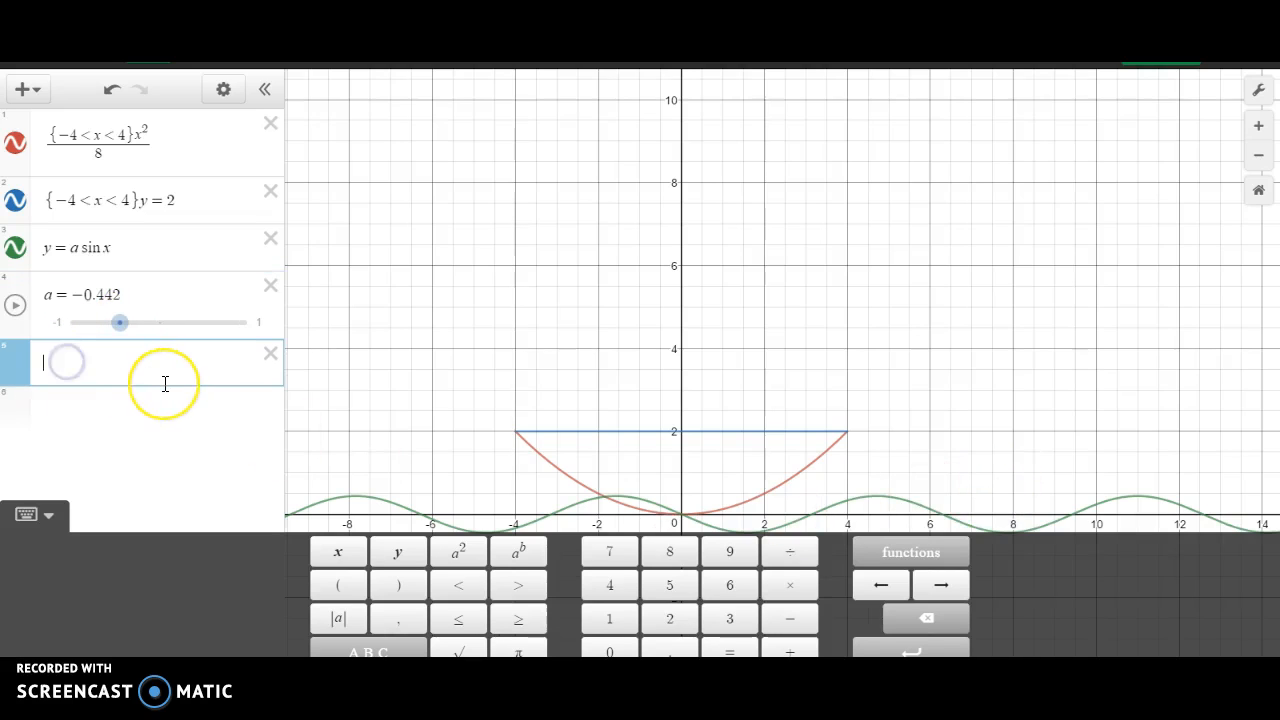
text(y )
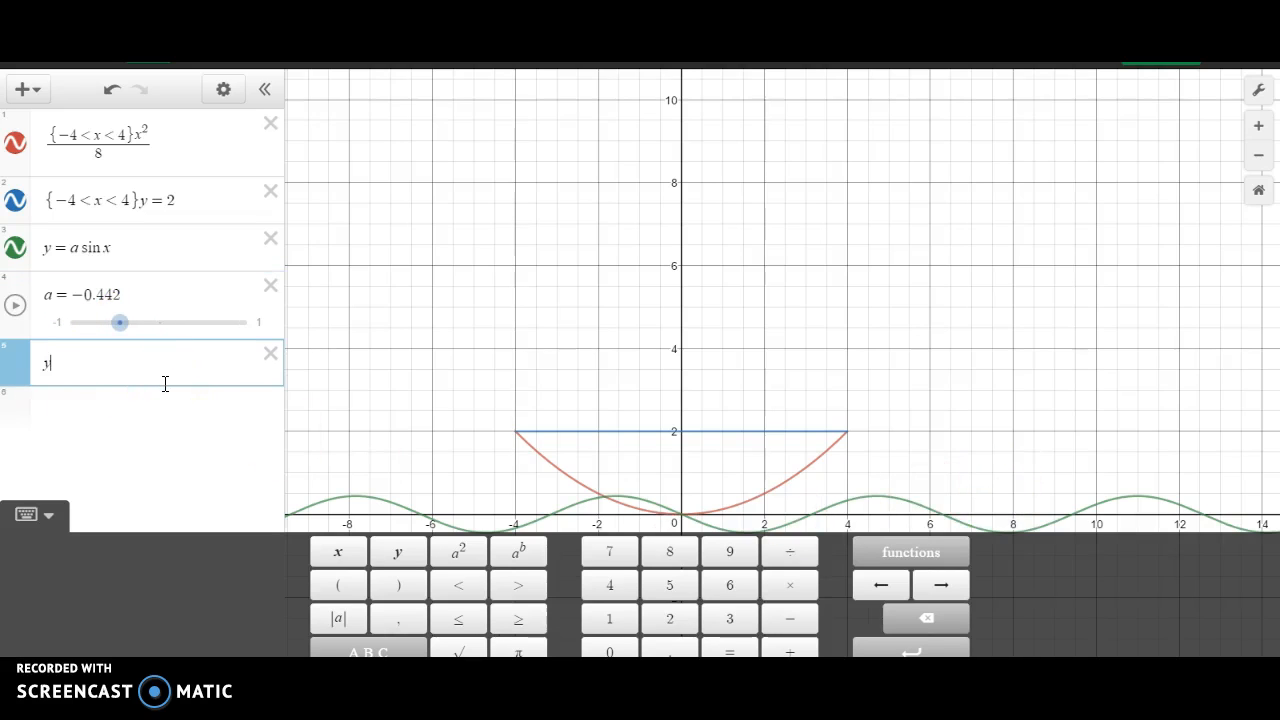
text(=)
text(b cos x)
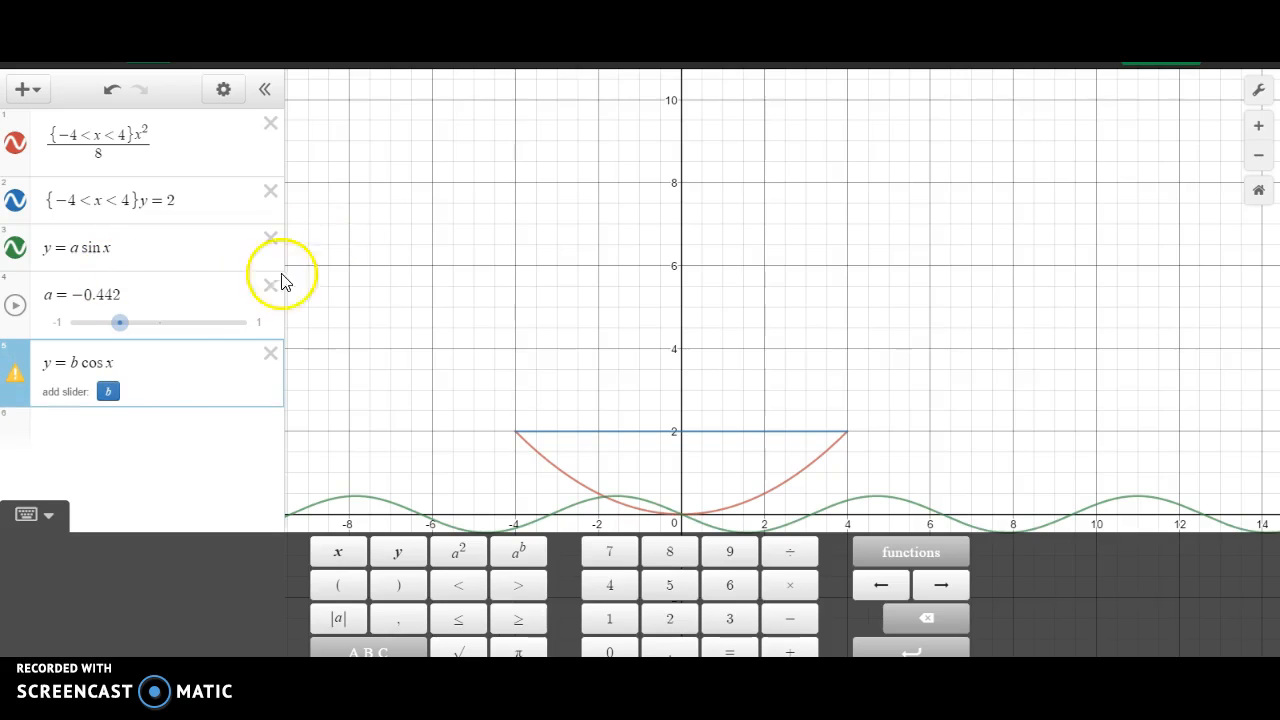
click(110, 392)
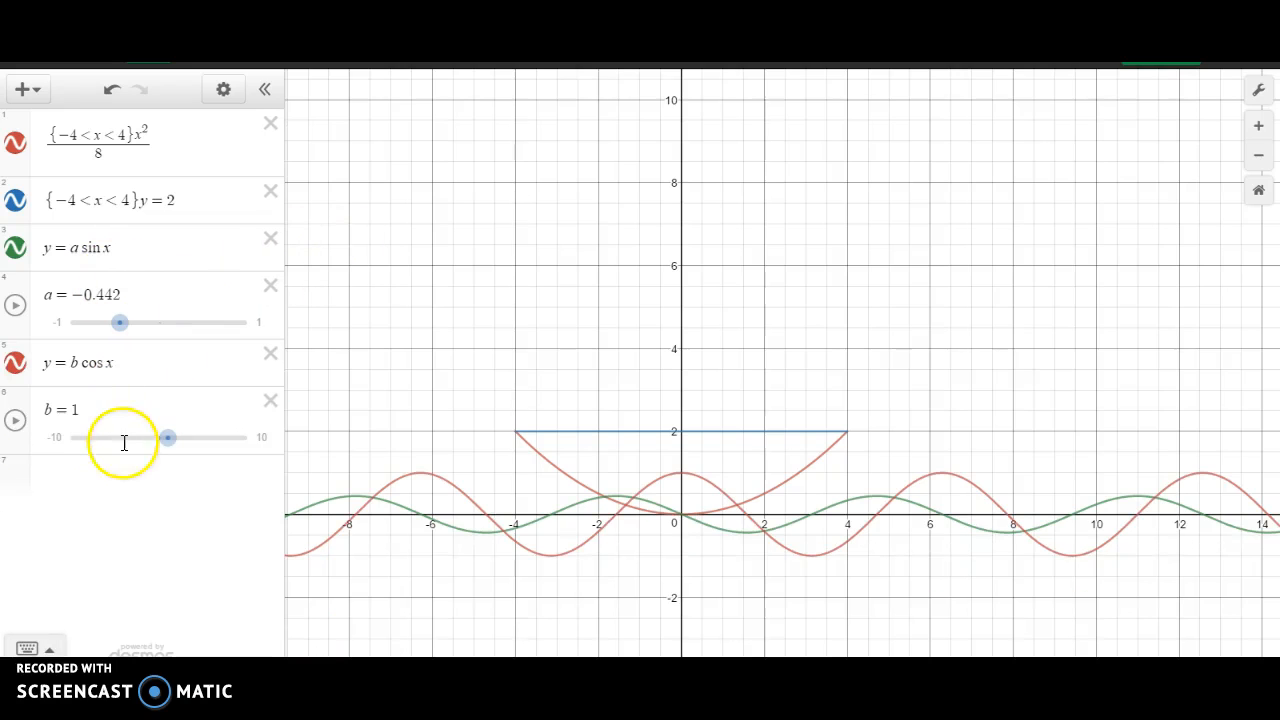
Limit the slider for b to the range −1 to 1.
click(57, 440)
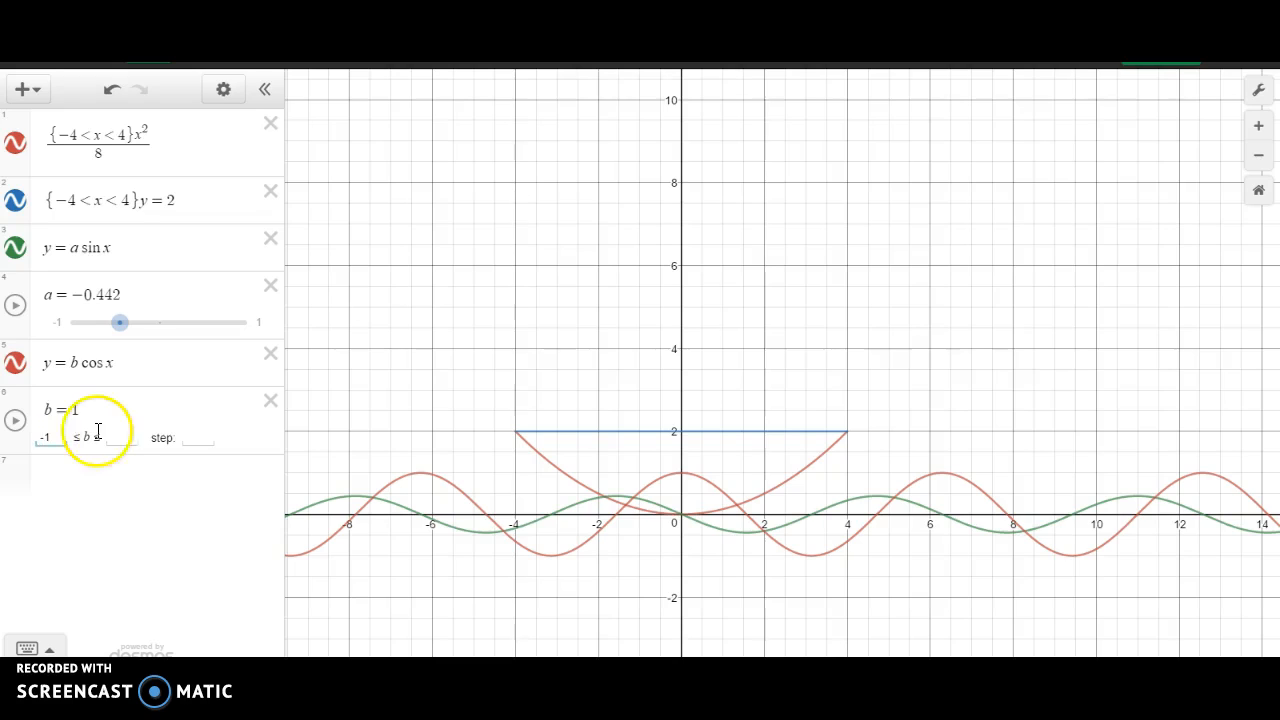
click(123, 438)
text(1)
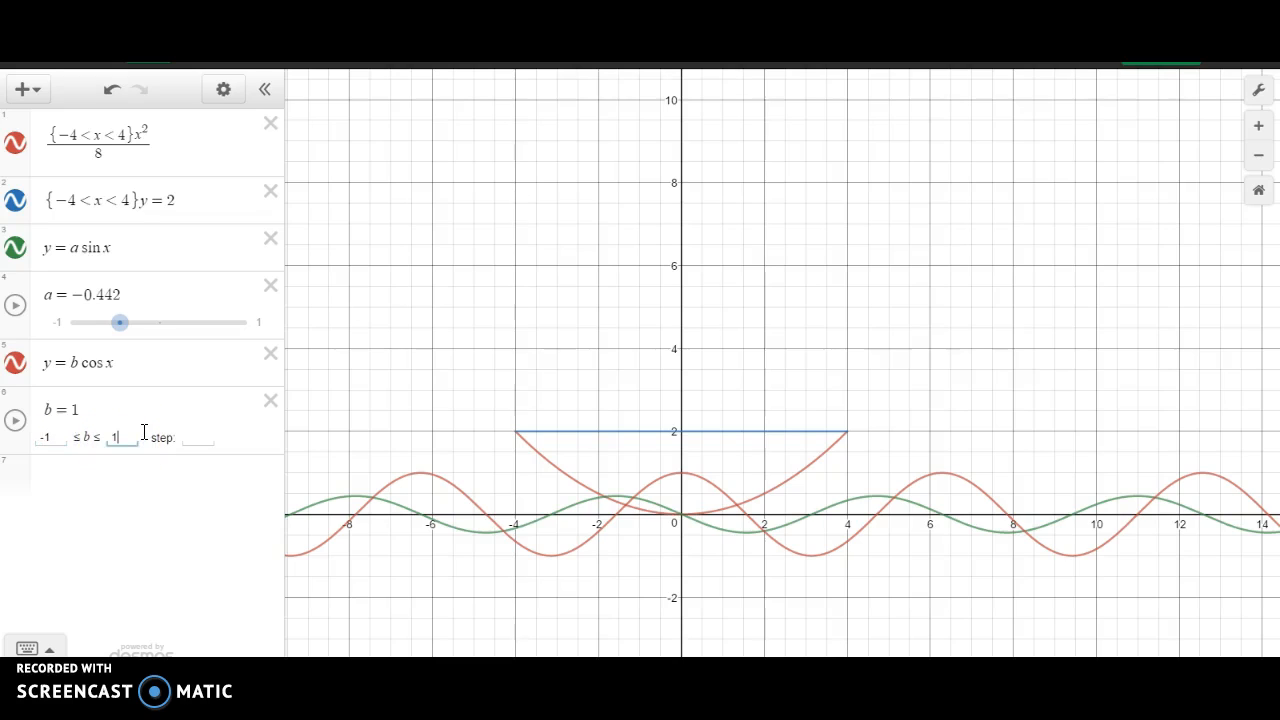
Animate the b and a sliders together to move both waves, and stop both animations.
click(16, 421)
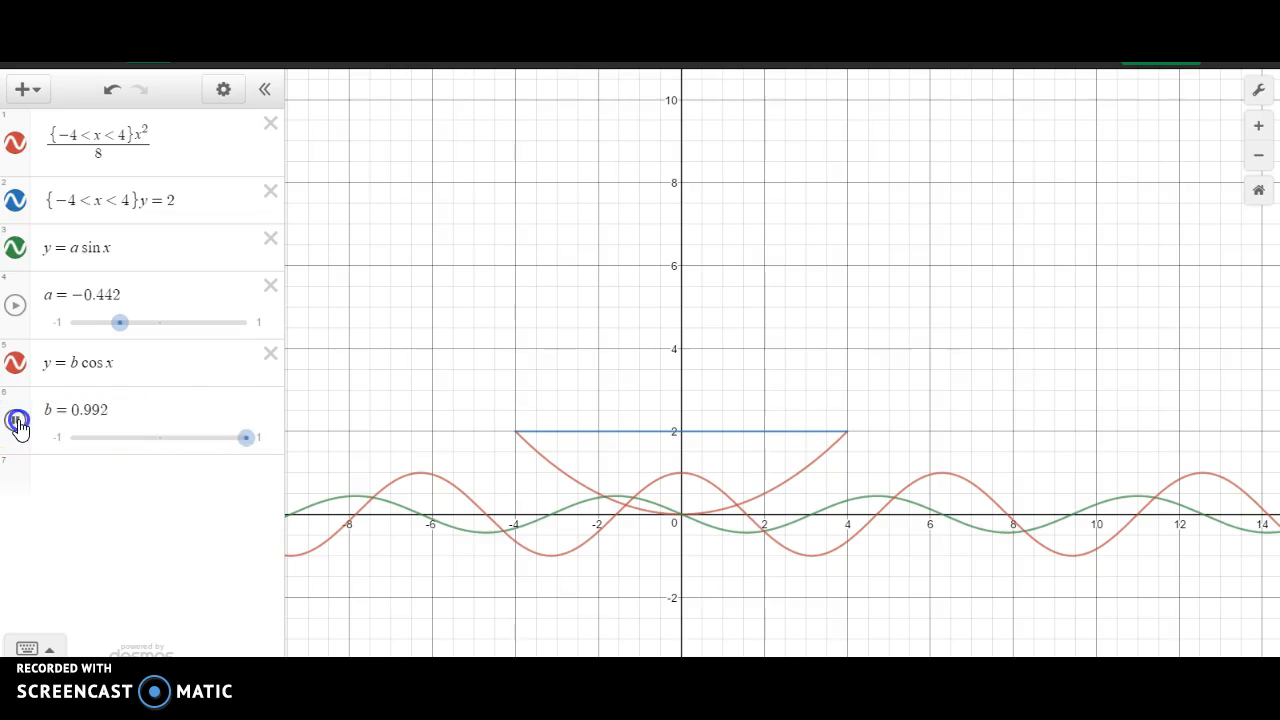
click(15, 305)
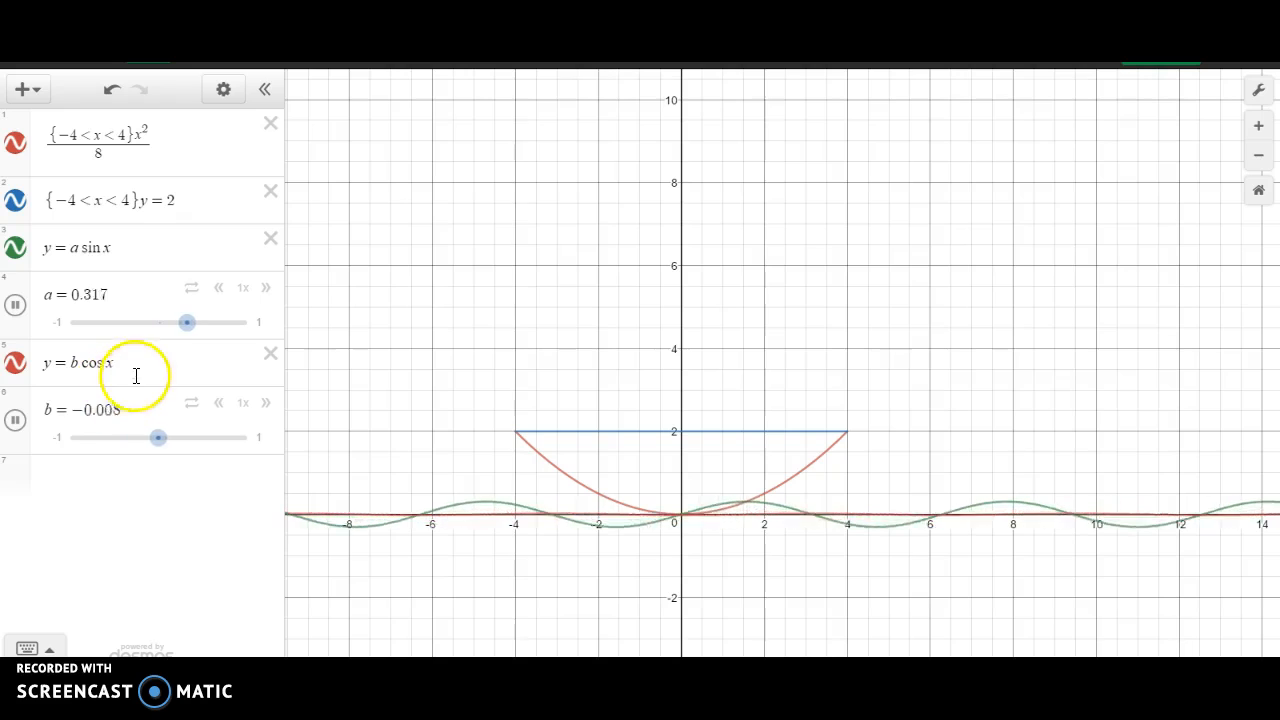
click(15, 421)
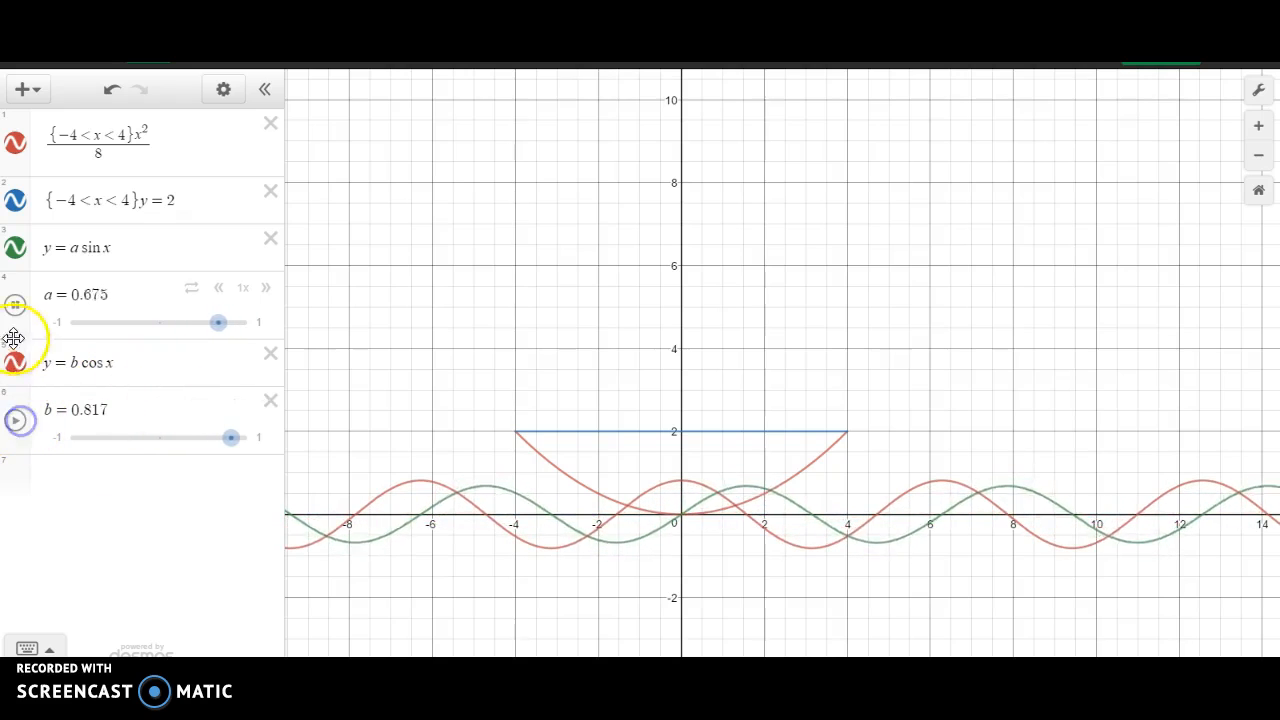
click(15, 305)
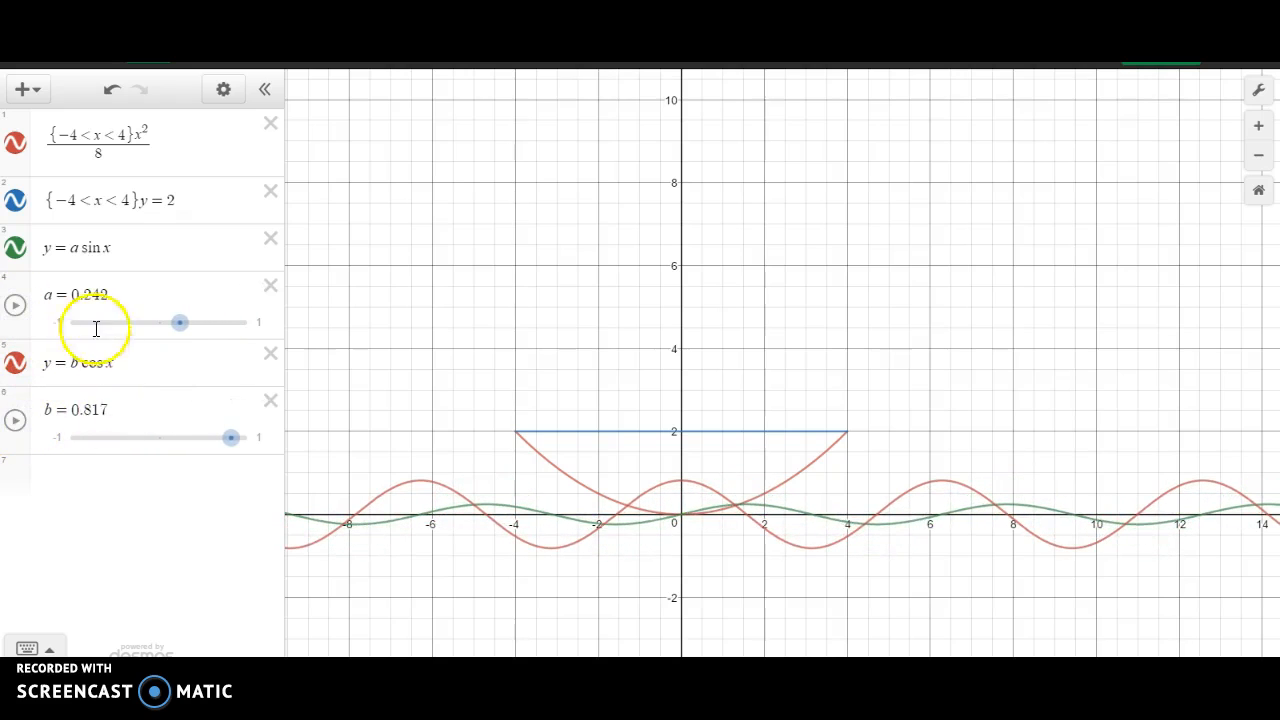
Graph the boat's vertical mast as {2 ≤ y ≤ 5}x = 0.5 in a new expression.
click(77, 484)
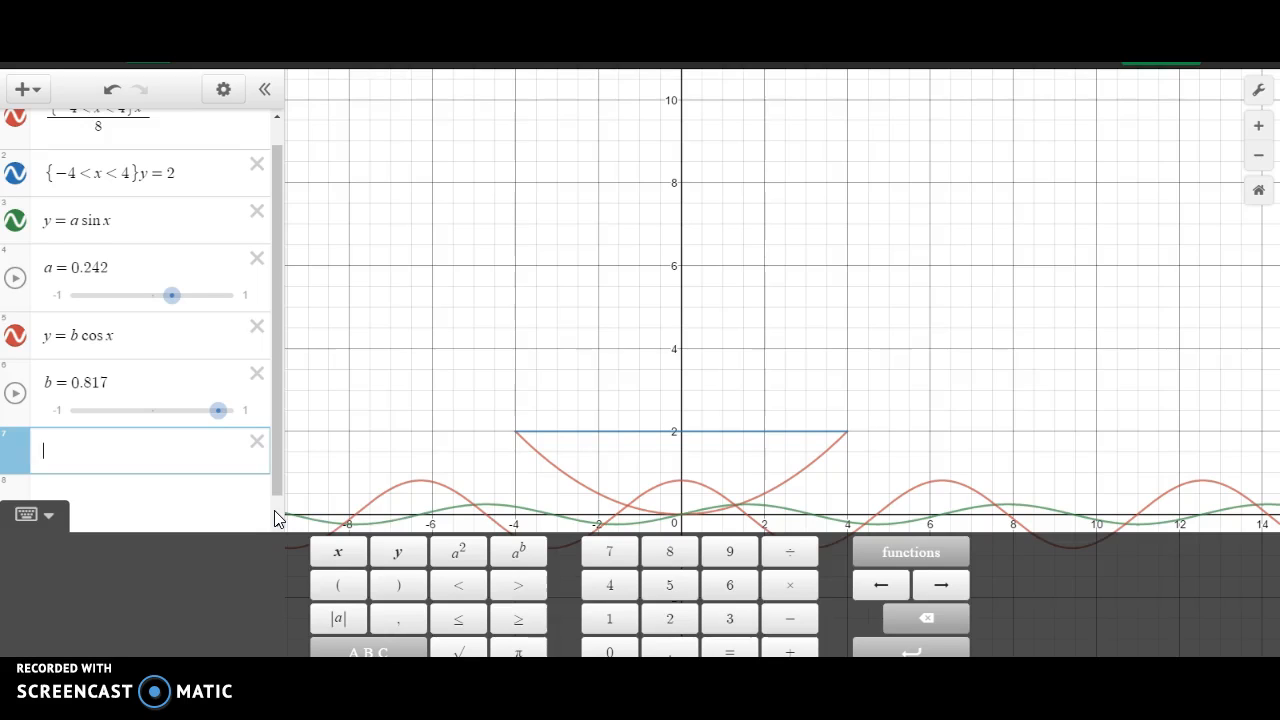
text({)
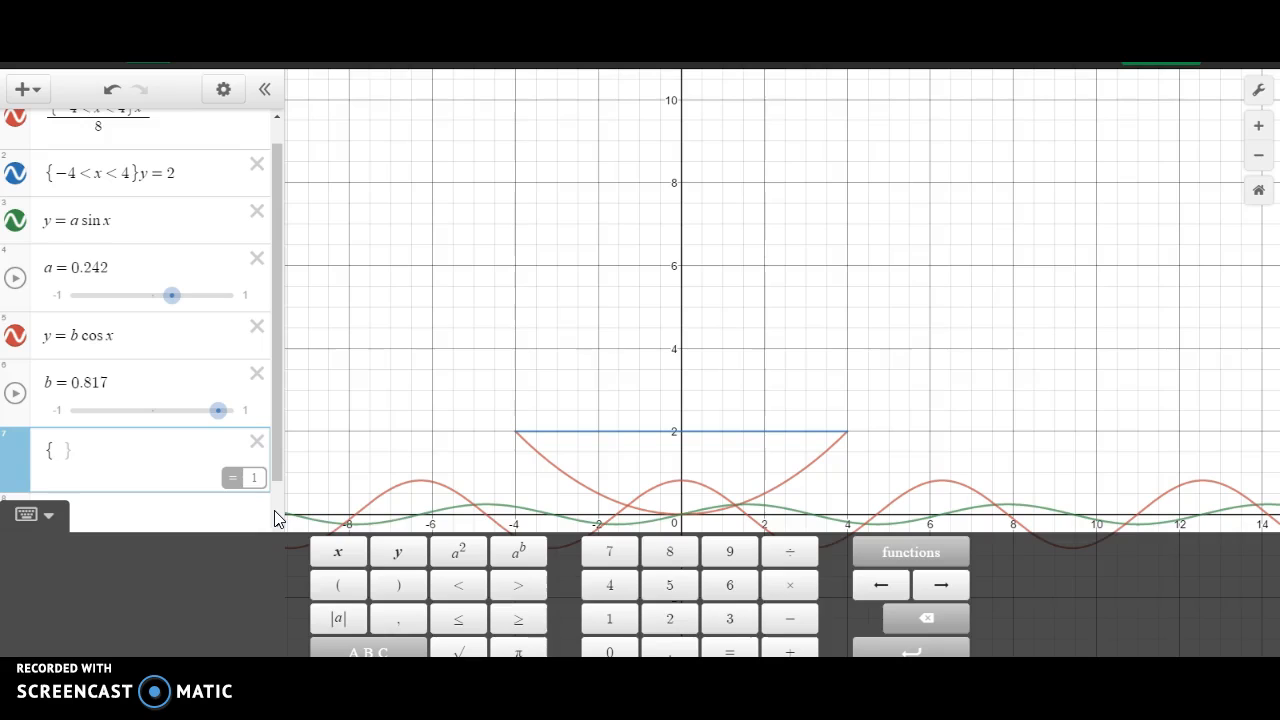
text(2)
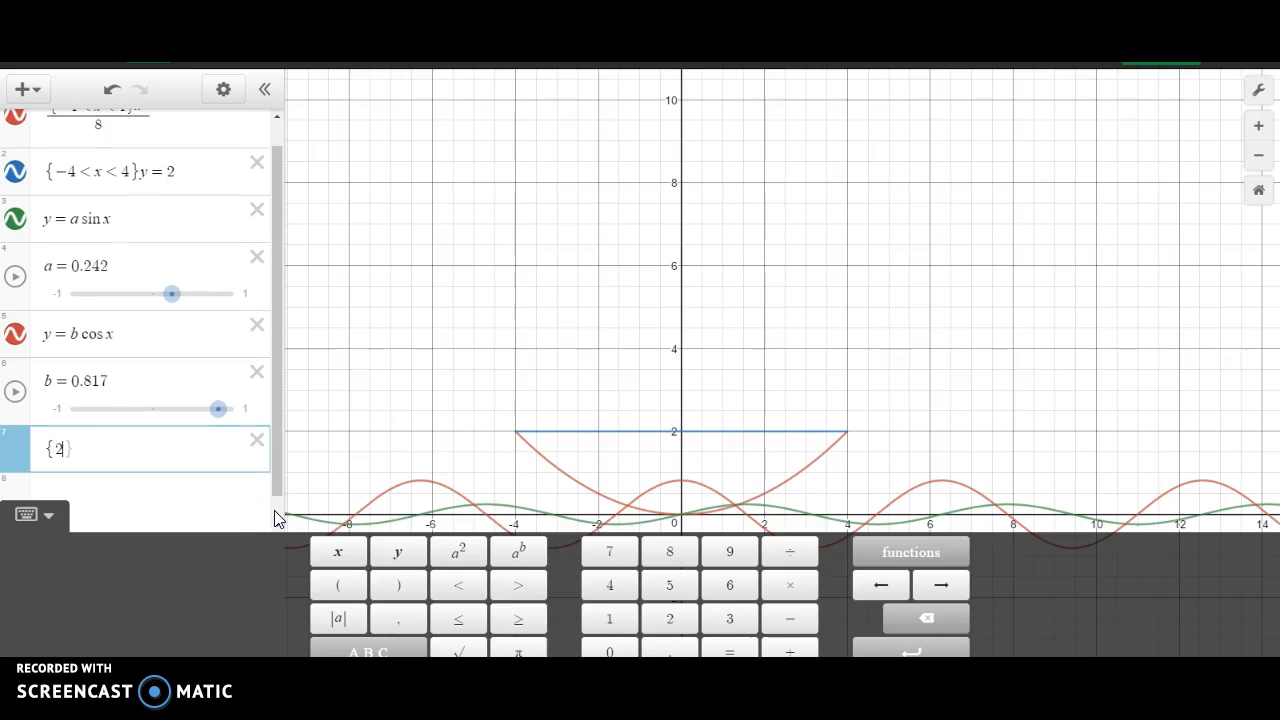
click(458, 618)
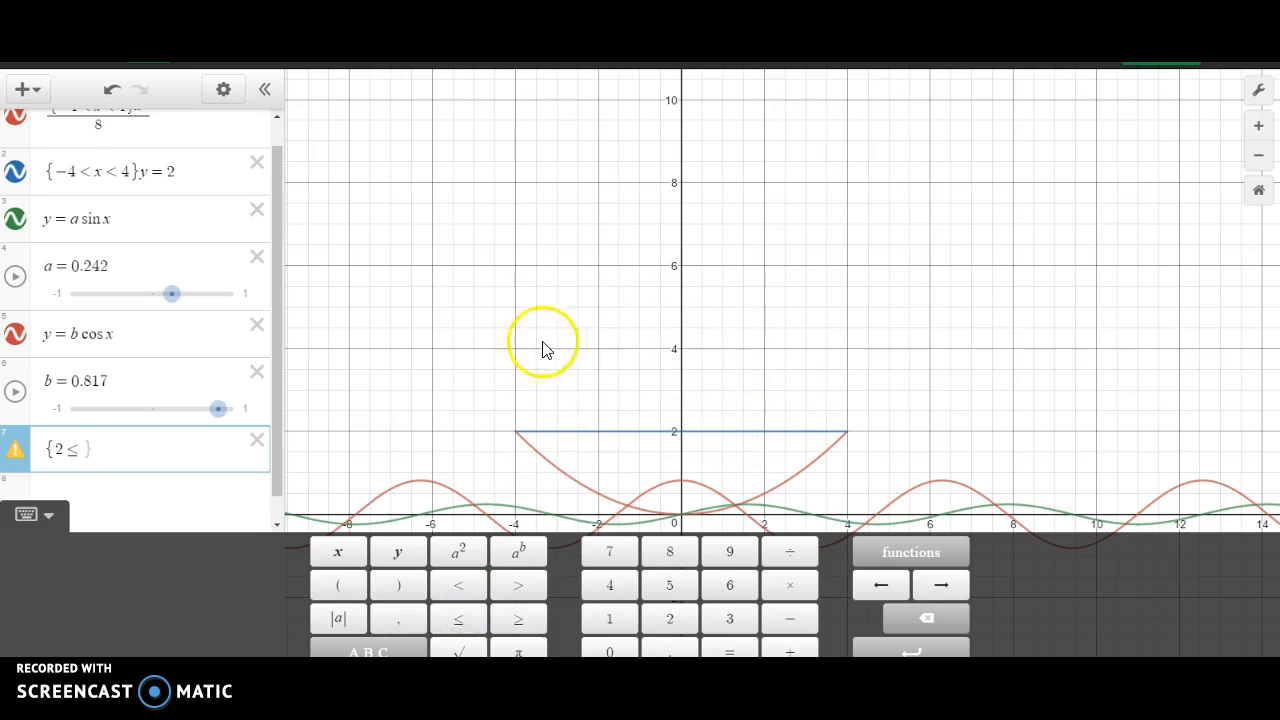
text(y)
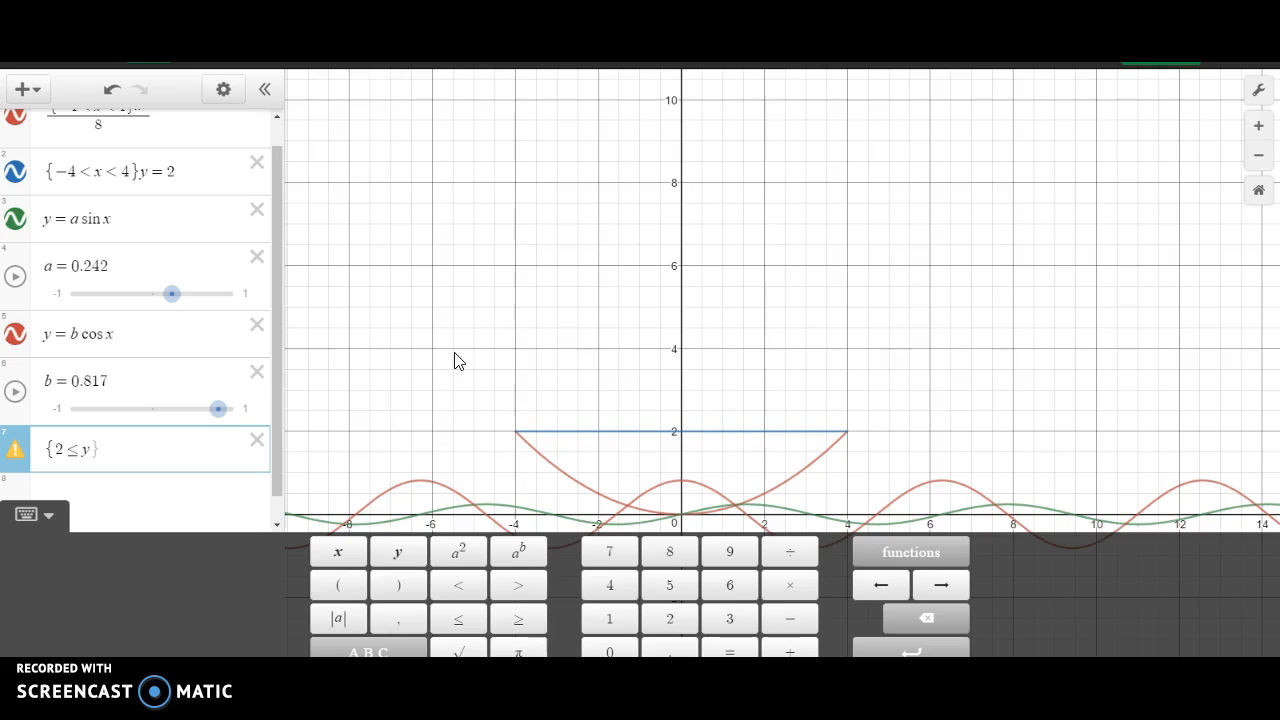
click(463, 617)
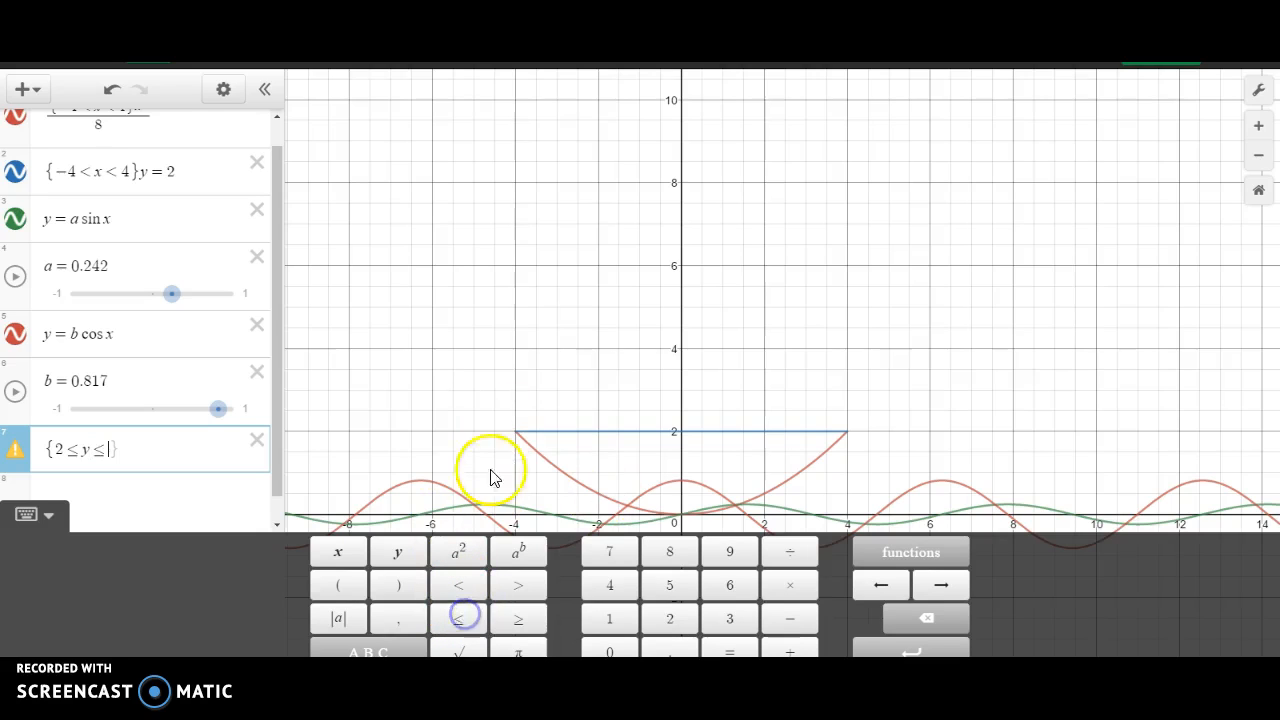
text(5})
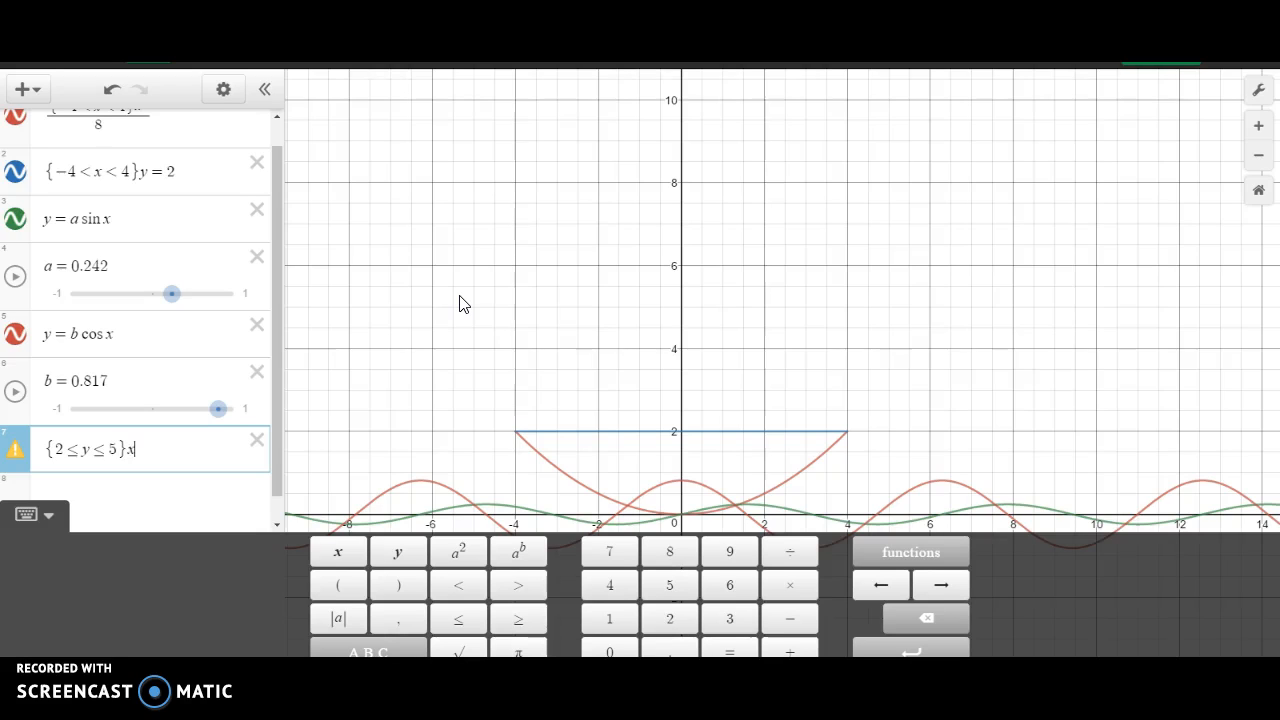
text(x = 0.5)
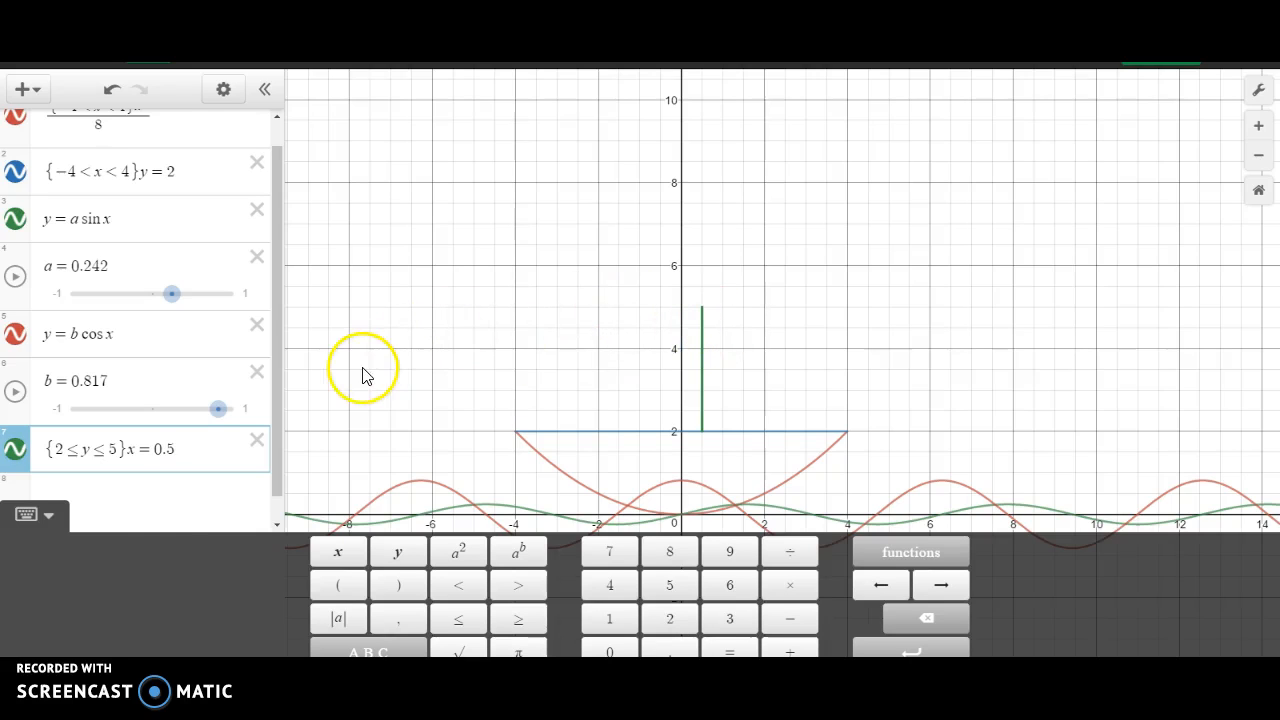
Graph the circle (x − 8)² + (y − 8)² = 9 in a new expression and change its right side to 4.
click(162, 508)
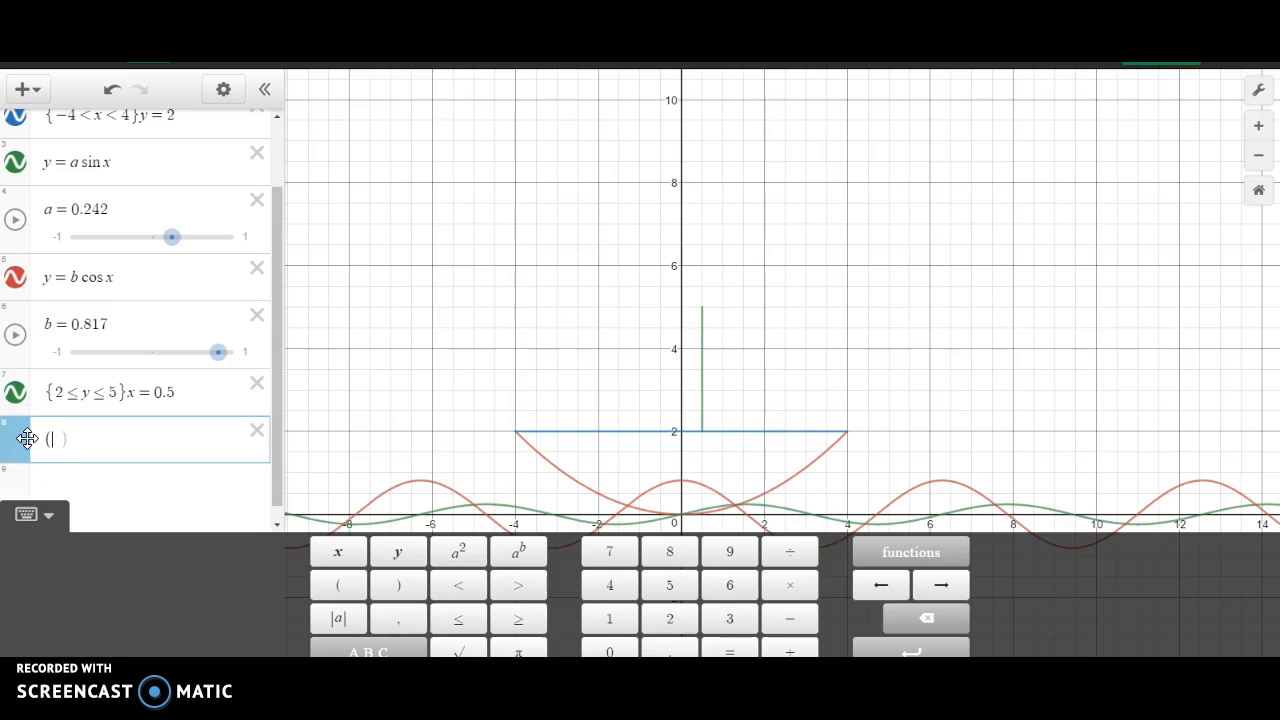
text(x-8)
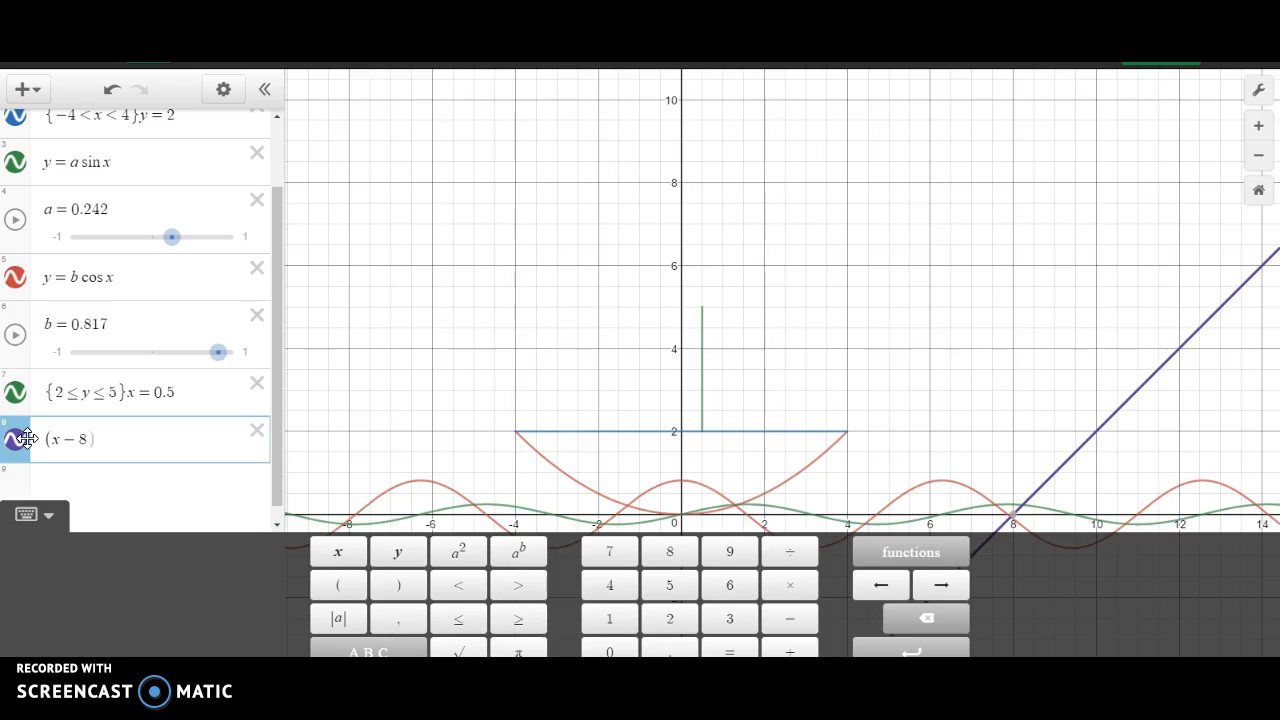
text())
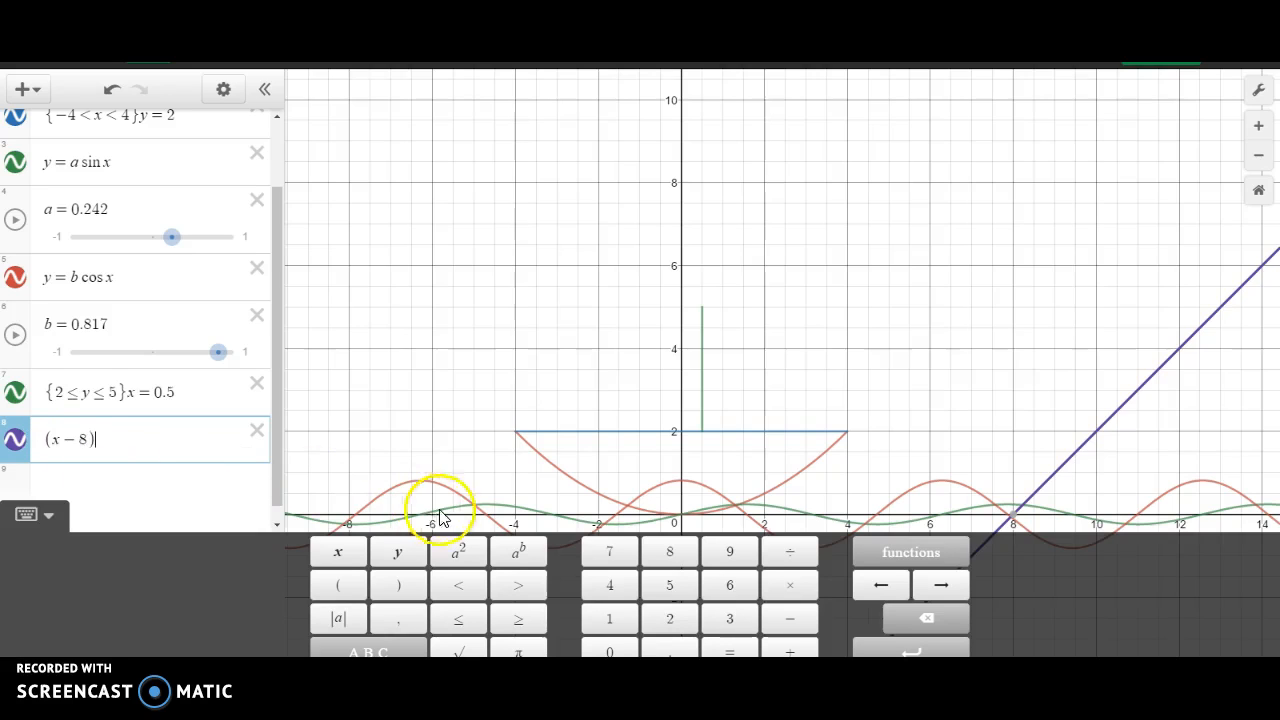
click(458, 552)
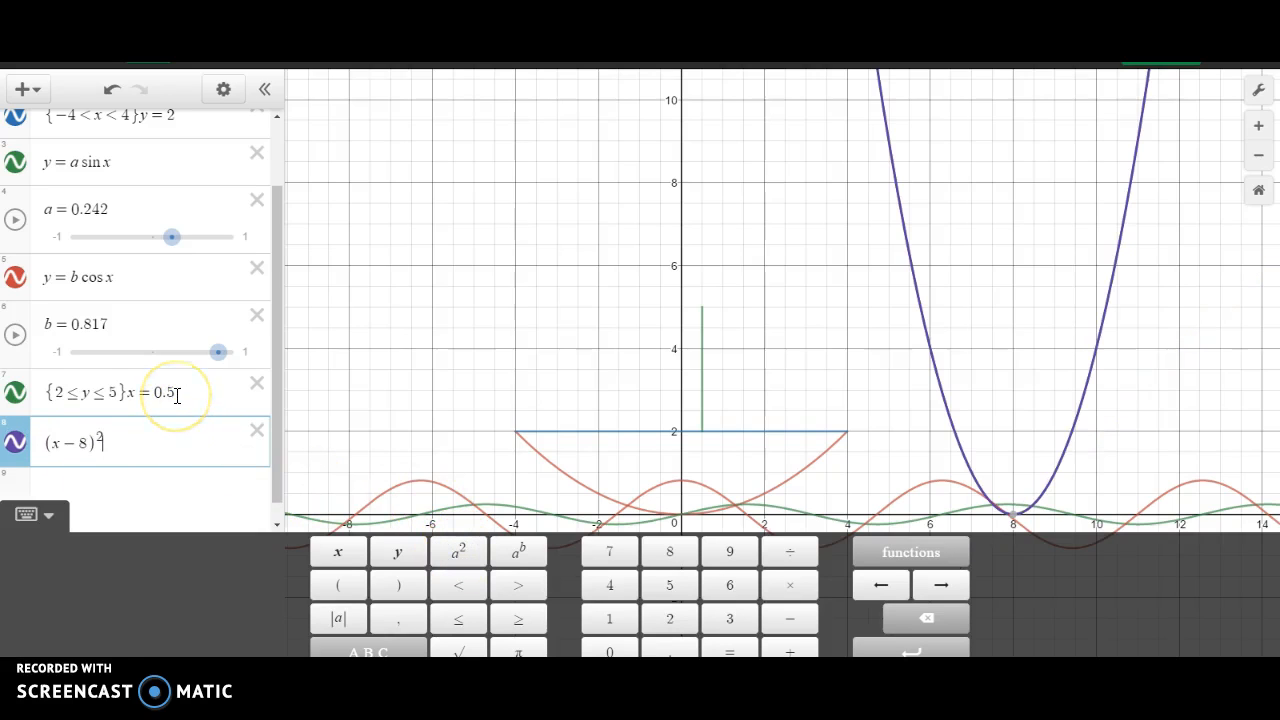
text(+)
text(()
text(y-)
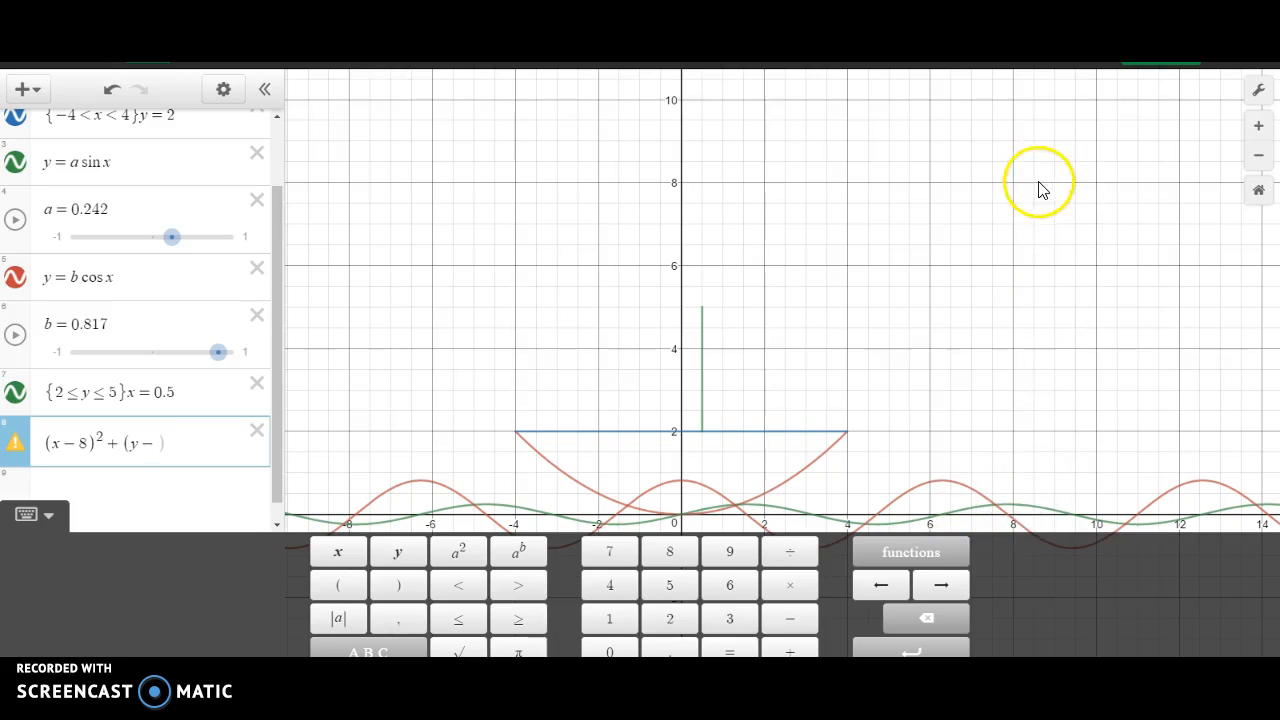
text(8)
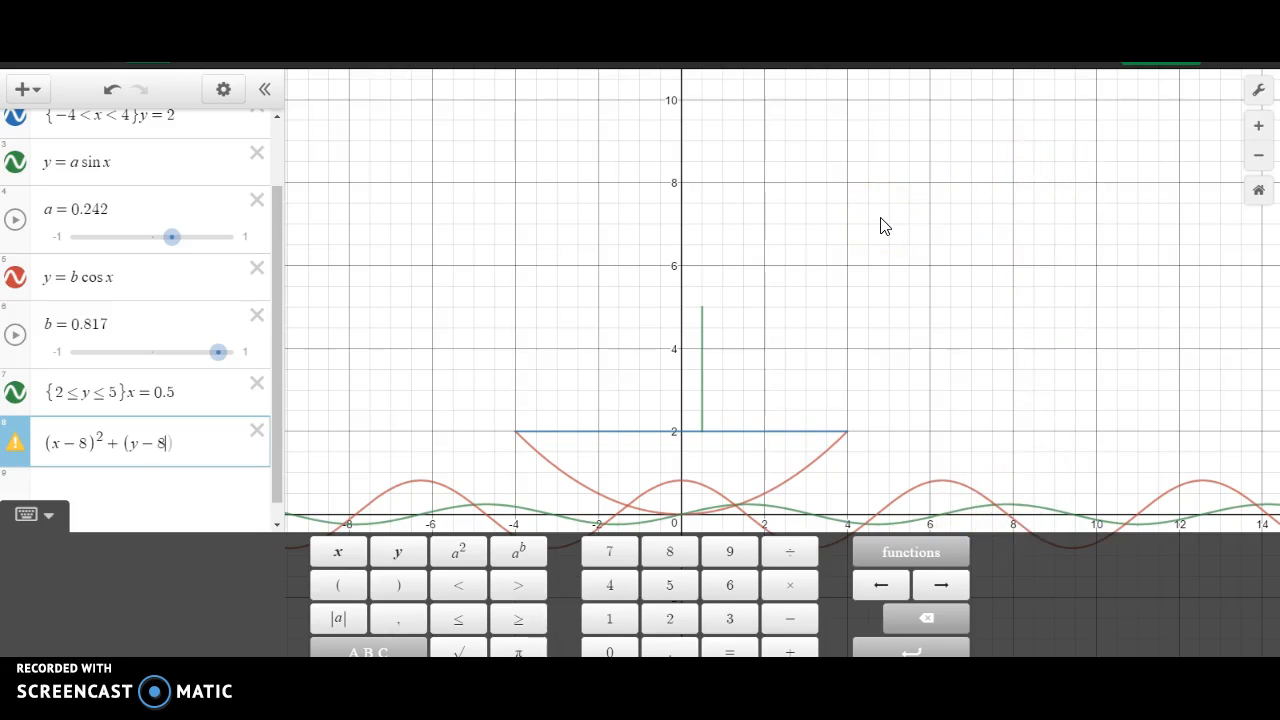
click(459, 550)
text(9)
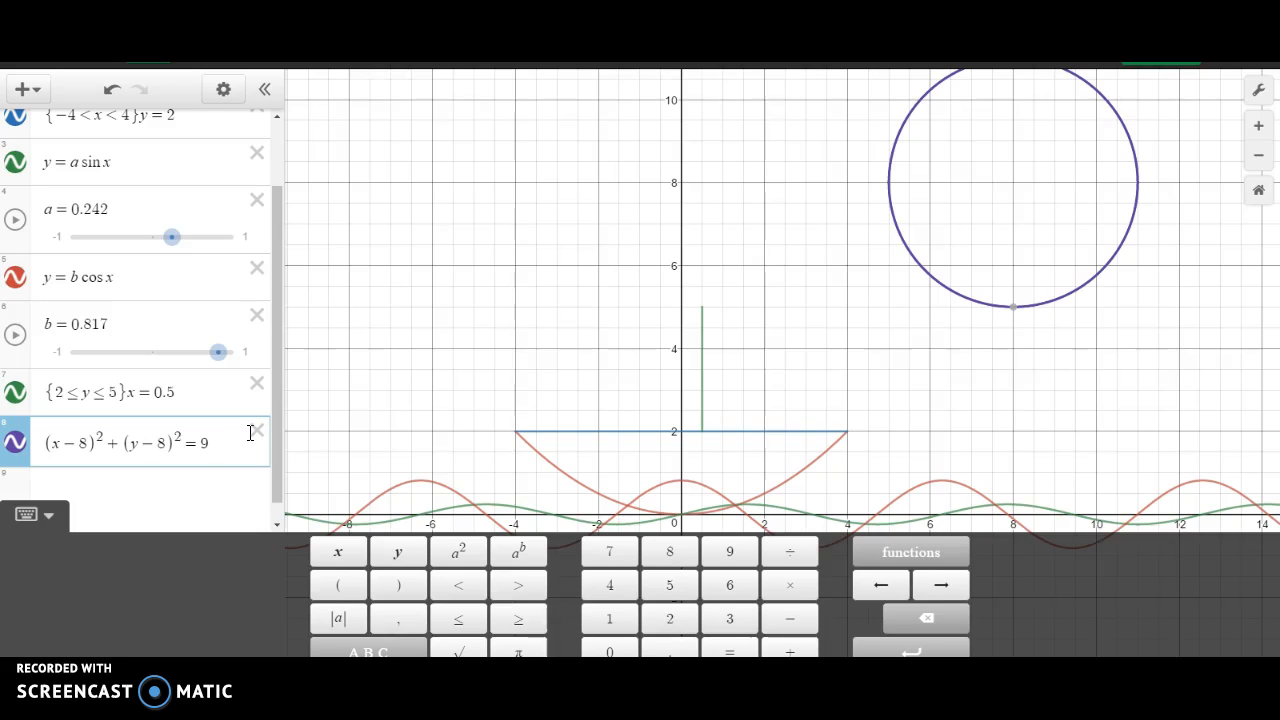
key(BackSpace)
text(4)
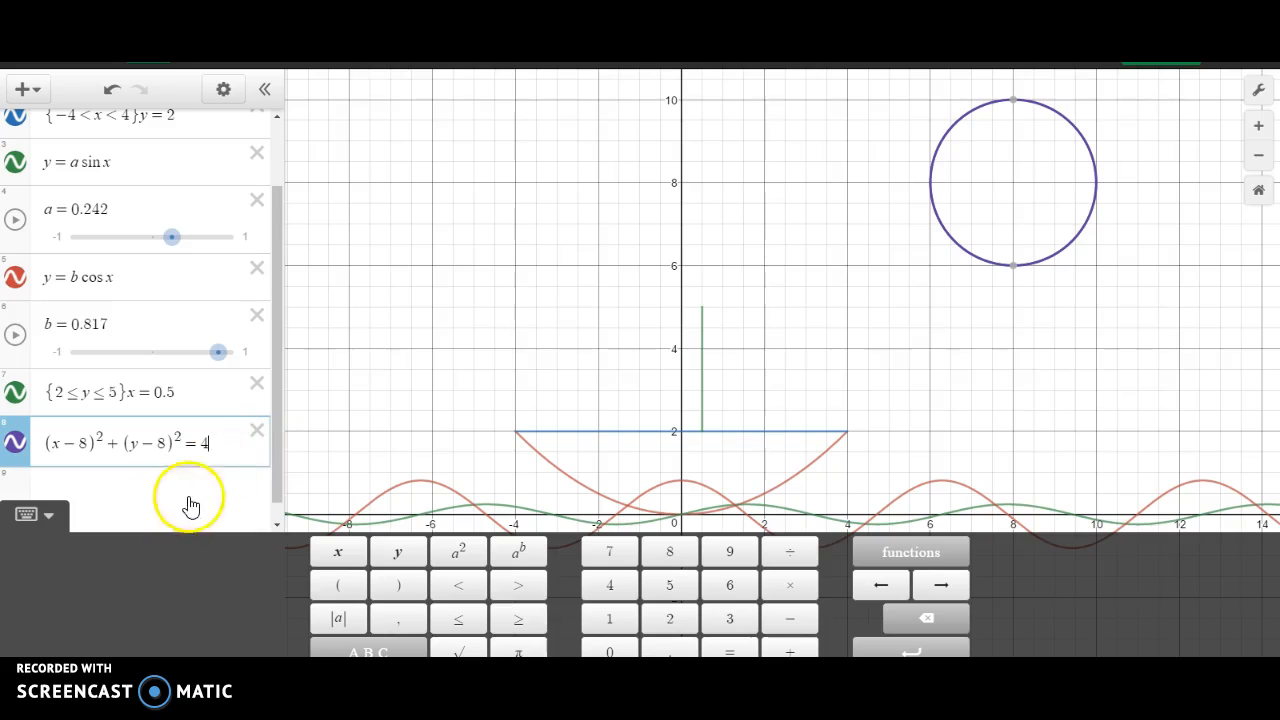
Graph sin x + 5 in a new expression and multiply its sine term by 0.5.
drag(275, 472, 276, 488)
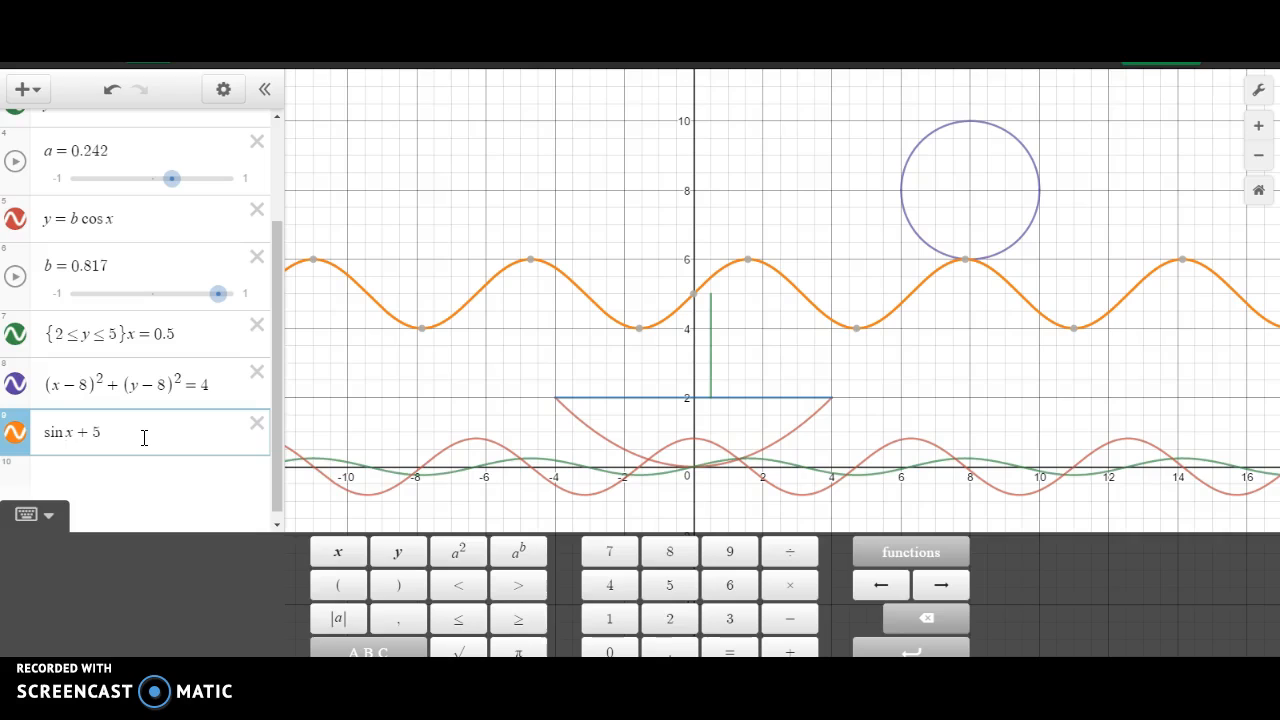
click(128, 433)
click(66, 432)
click(49, 437)
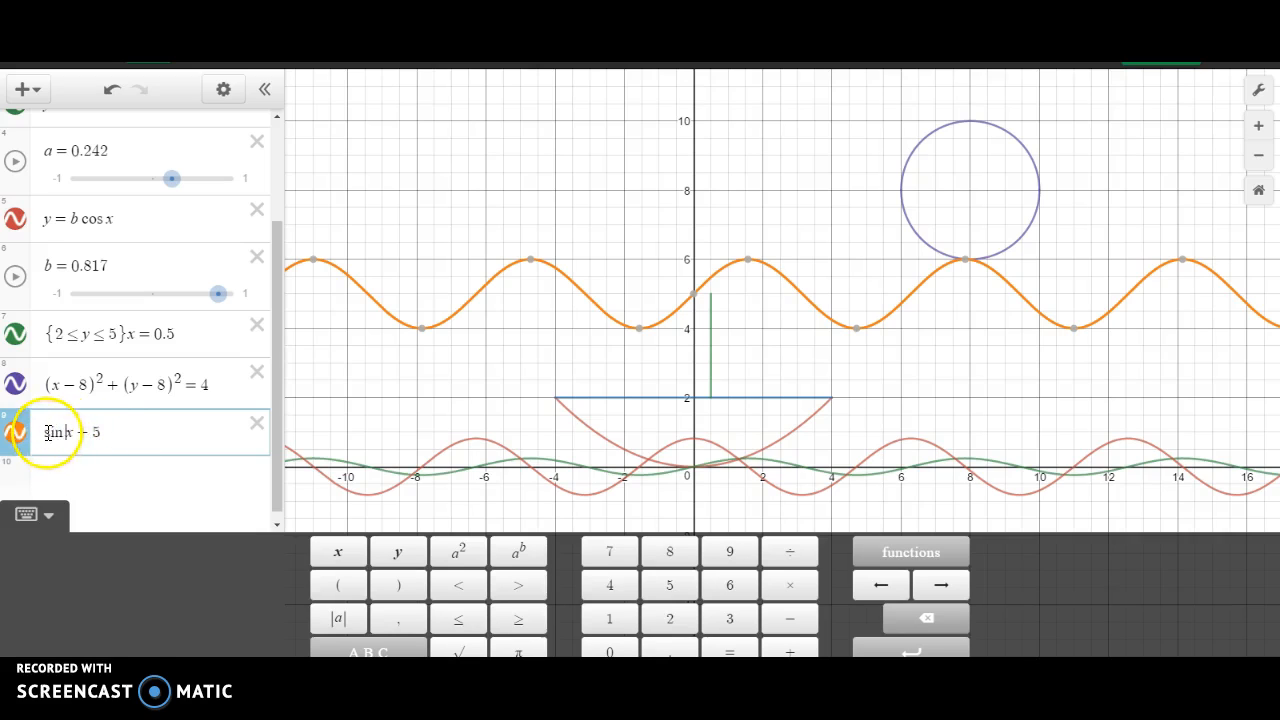
click(103, 430)
text(0.5)
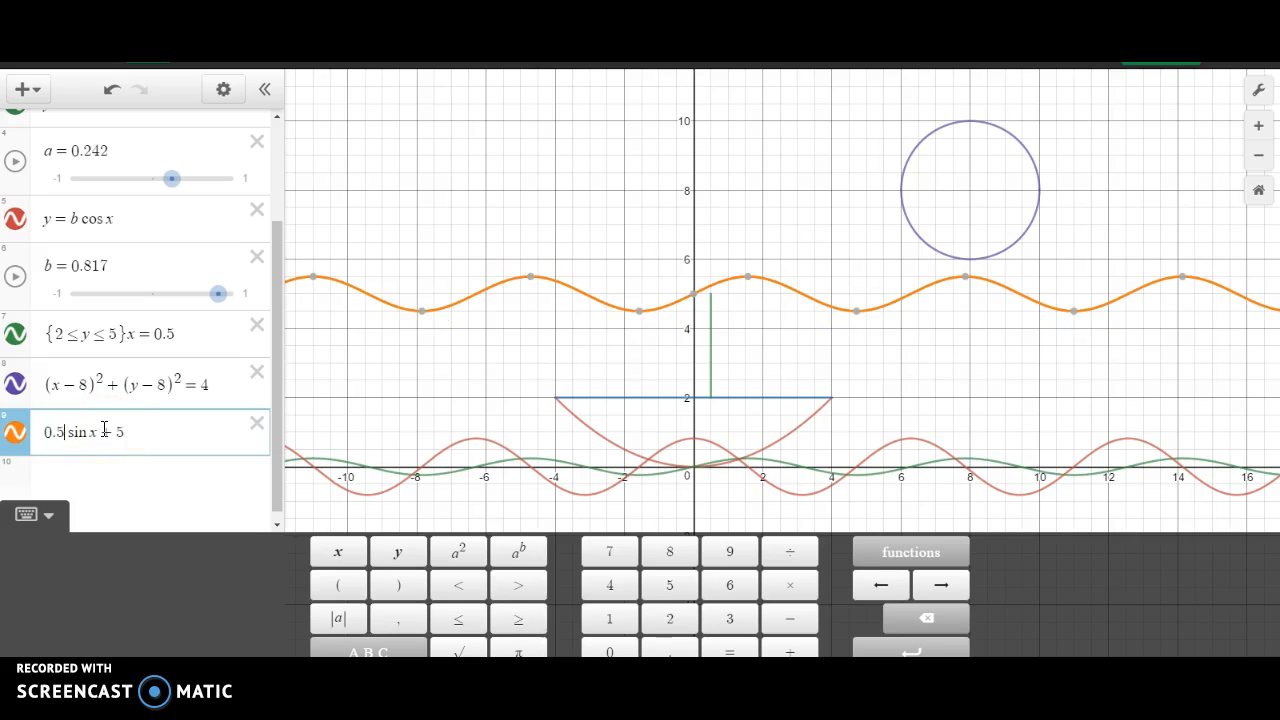
Try 10 and 8 as the coefficient of x inside the upper sine wave, and settle on 5.
click(88, 431)
text(10)
click(151, 432)
key(BackSpace)
key(BackSpace)
text(8)
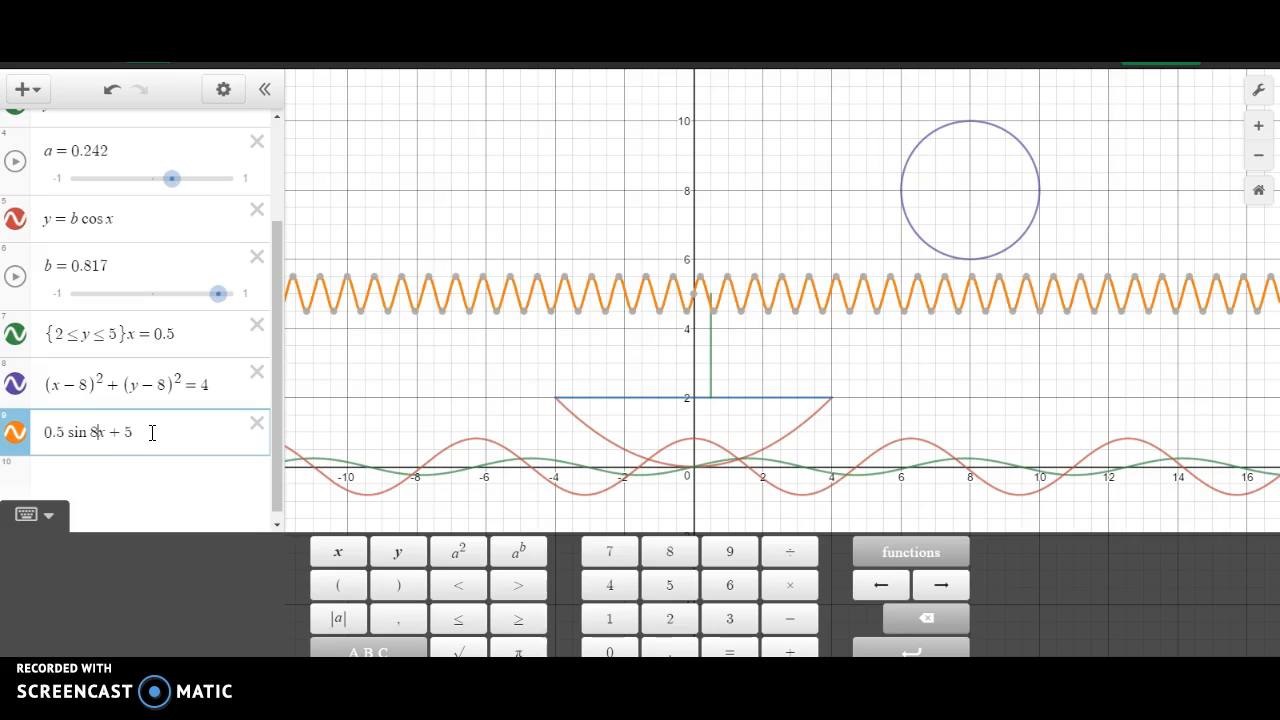
key(BackSpace)
key(BackSpace)
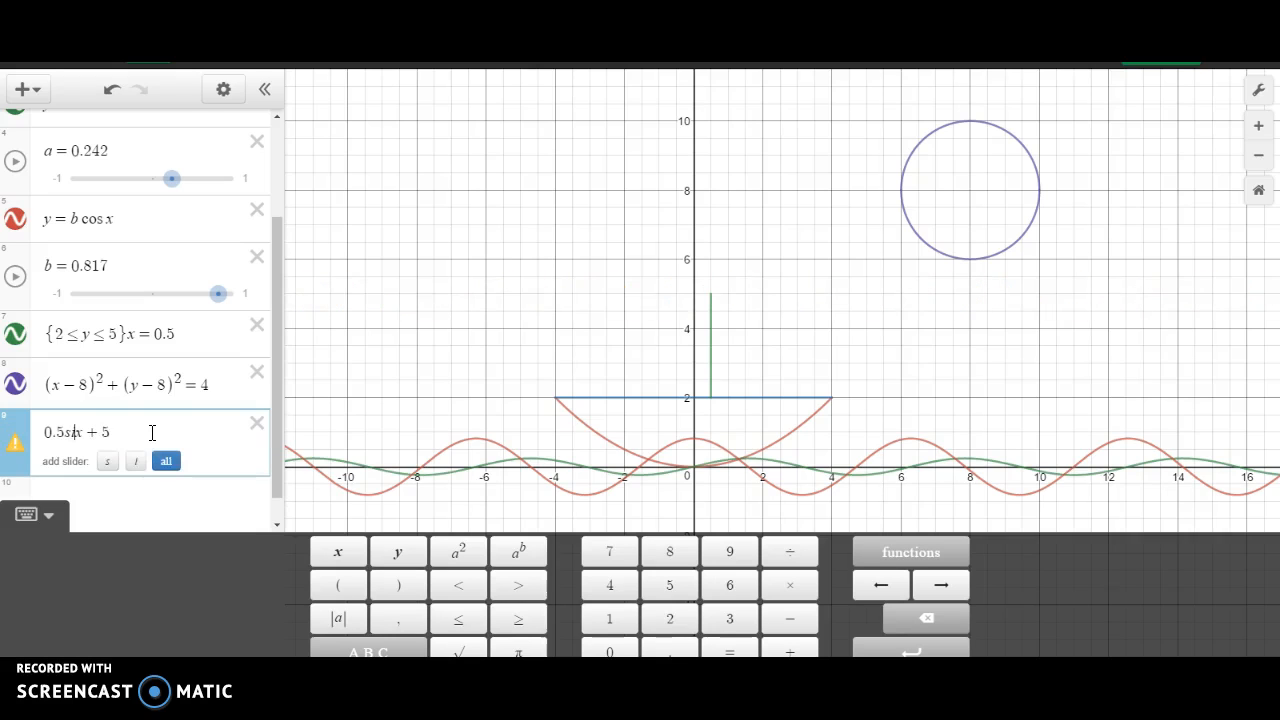
text(n5)
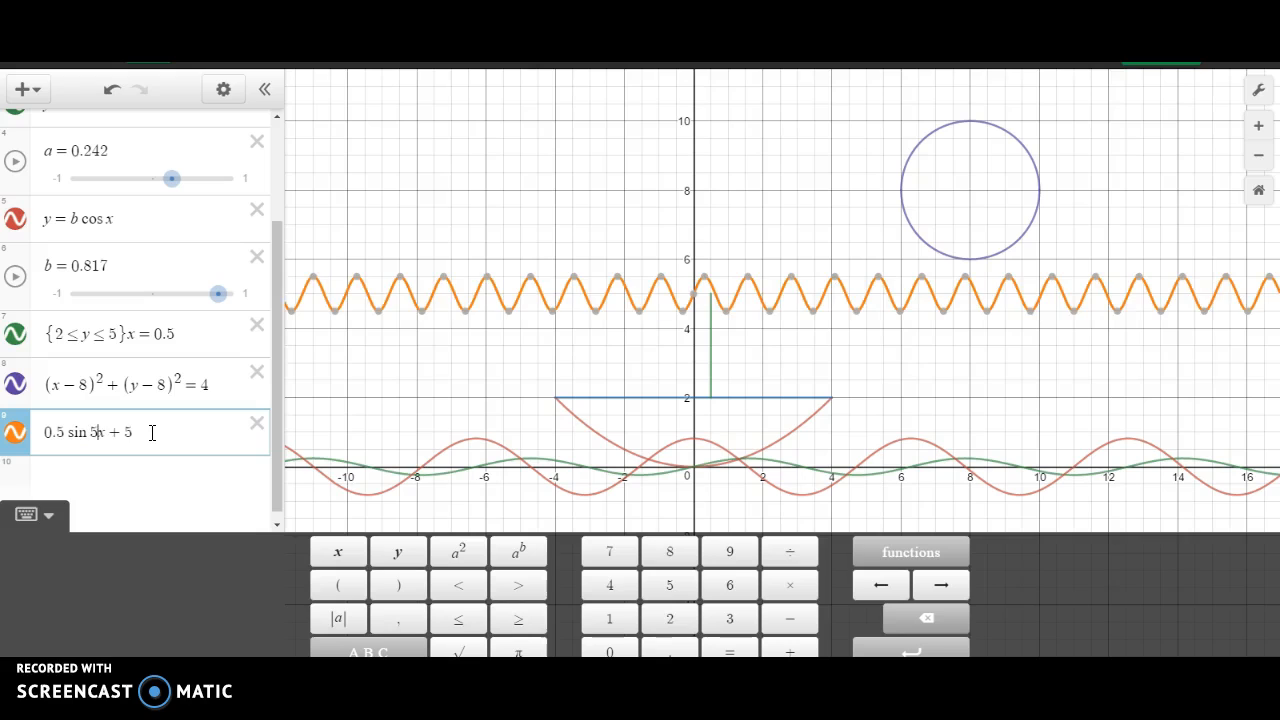
Put the domain restriction {−4 < x < −2} in front of the upper sine expression 0.5 sin 5x + 5.
click(43, 430)
text({)
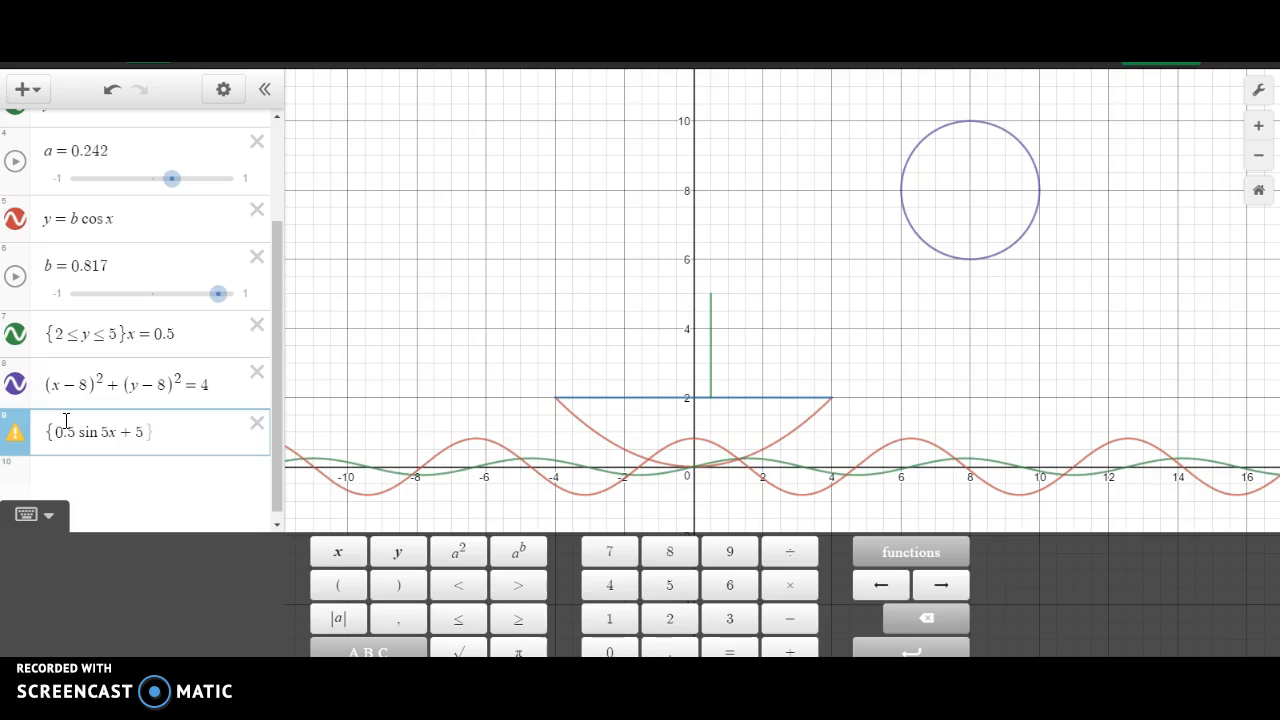
text(-4)
click(458, 585)
text(x)
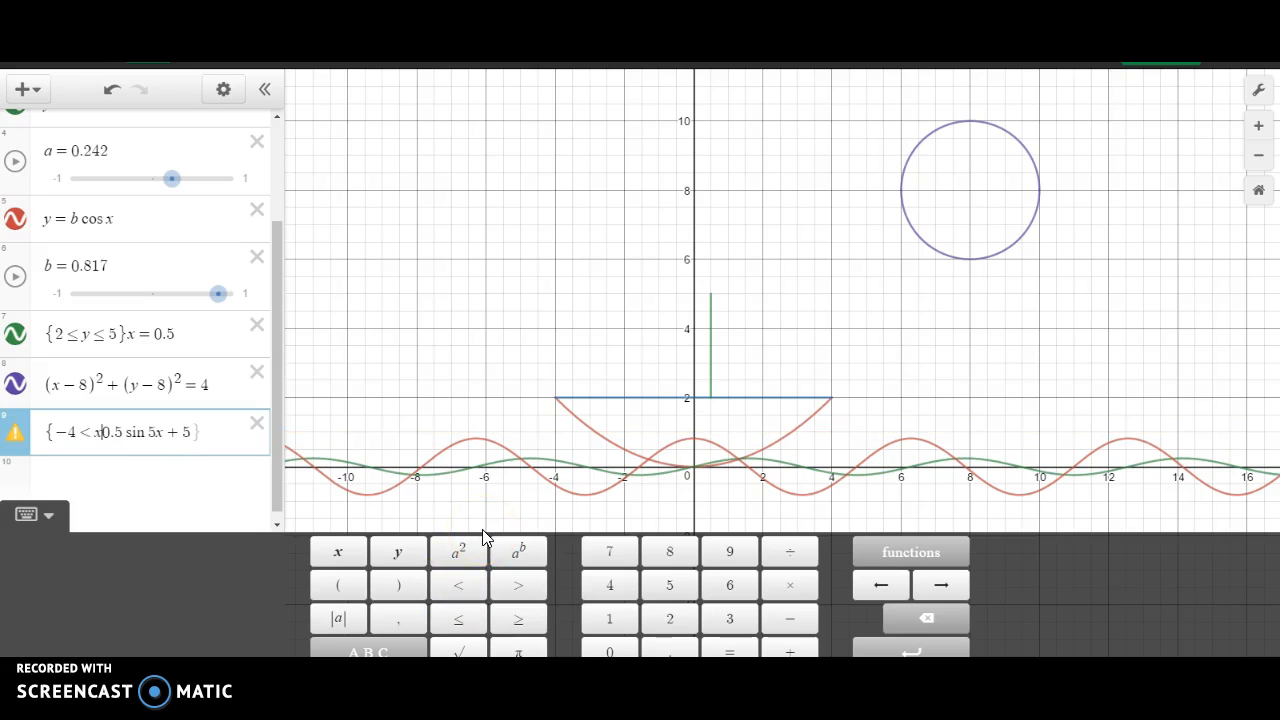
click(471, 586)
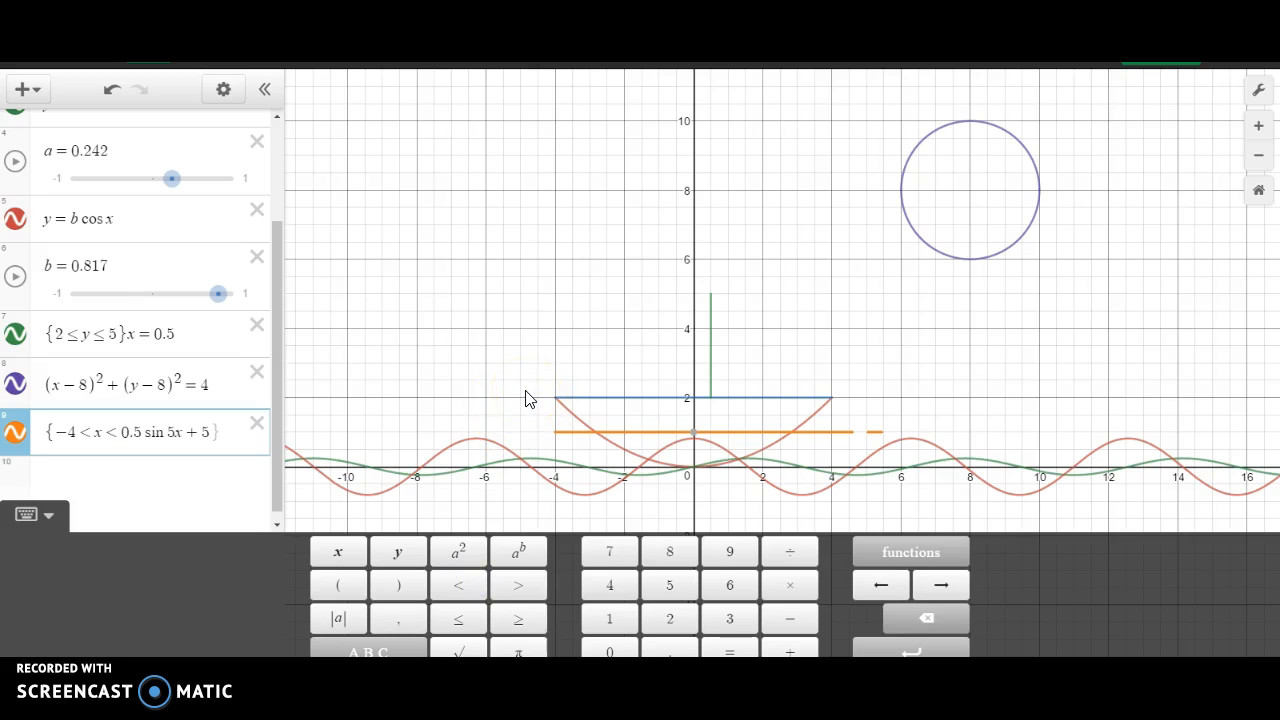
text(-2)
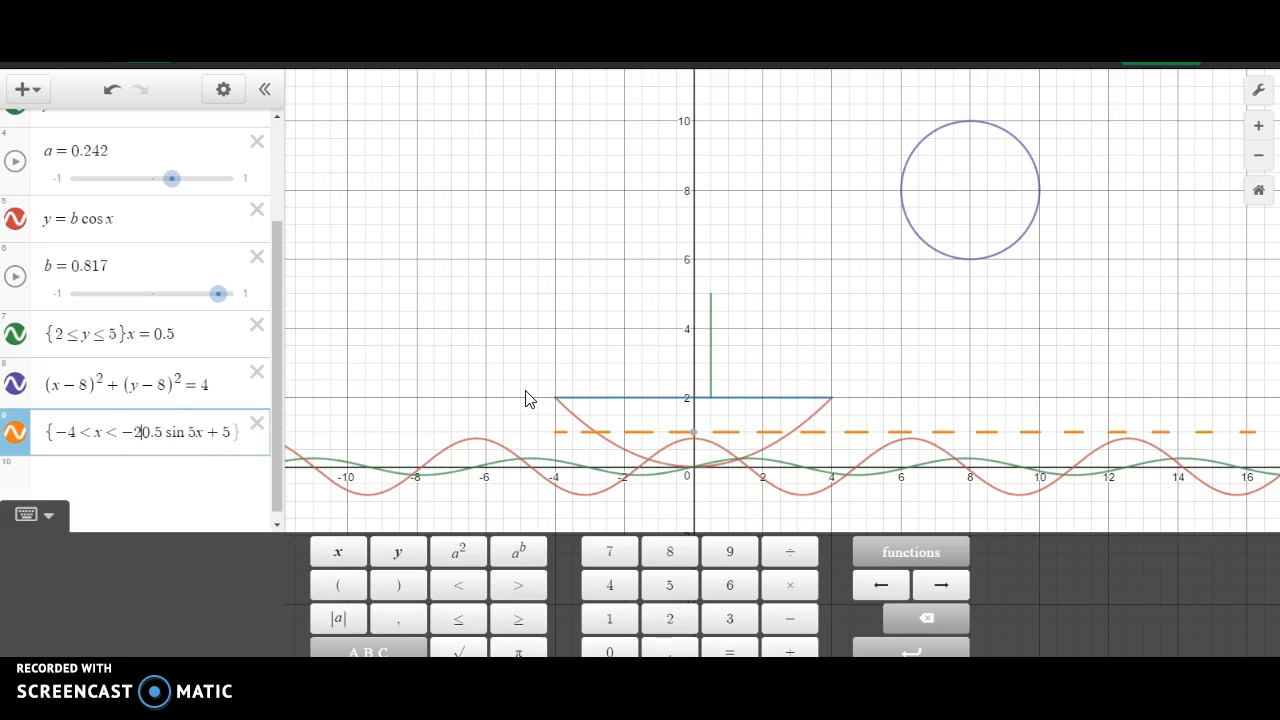
text(})
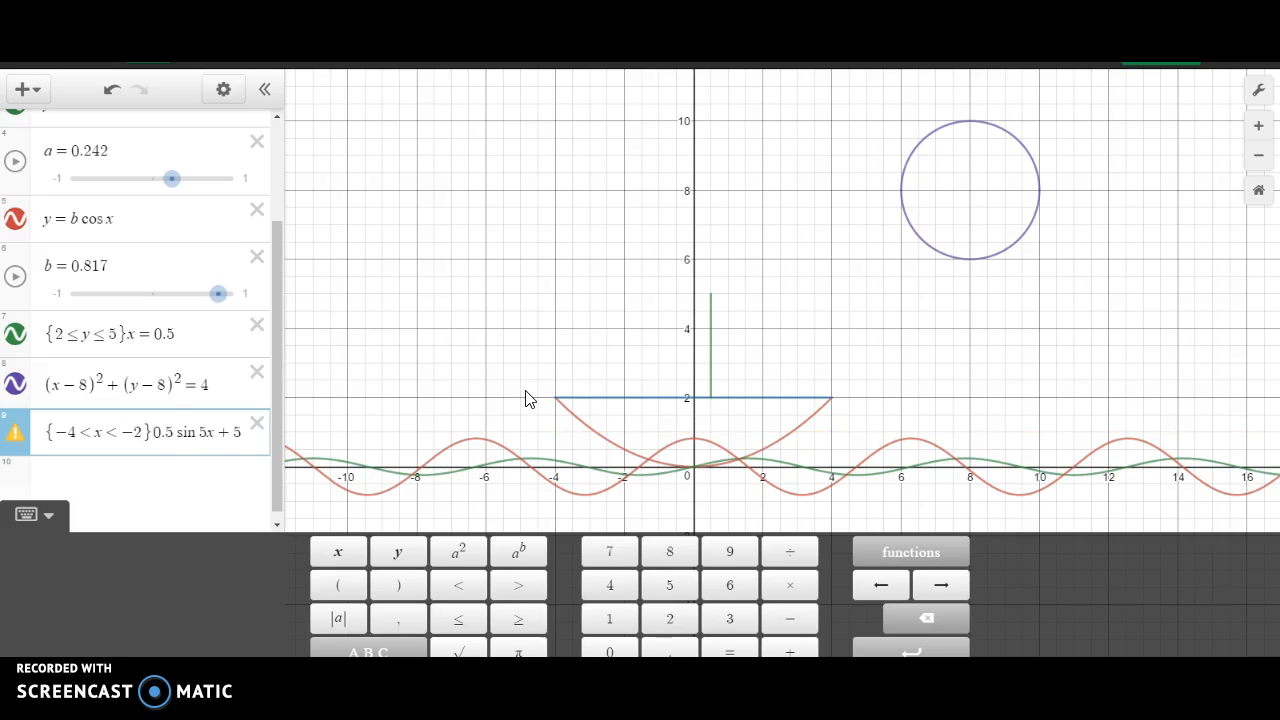
Turn the restricted sine expression into an equation by adding y = between the domain restriction and 0.5 sin 5x + 5.
mouse_move(14, 436)
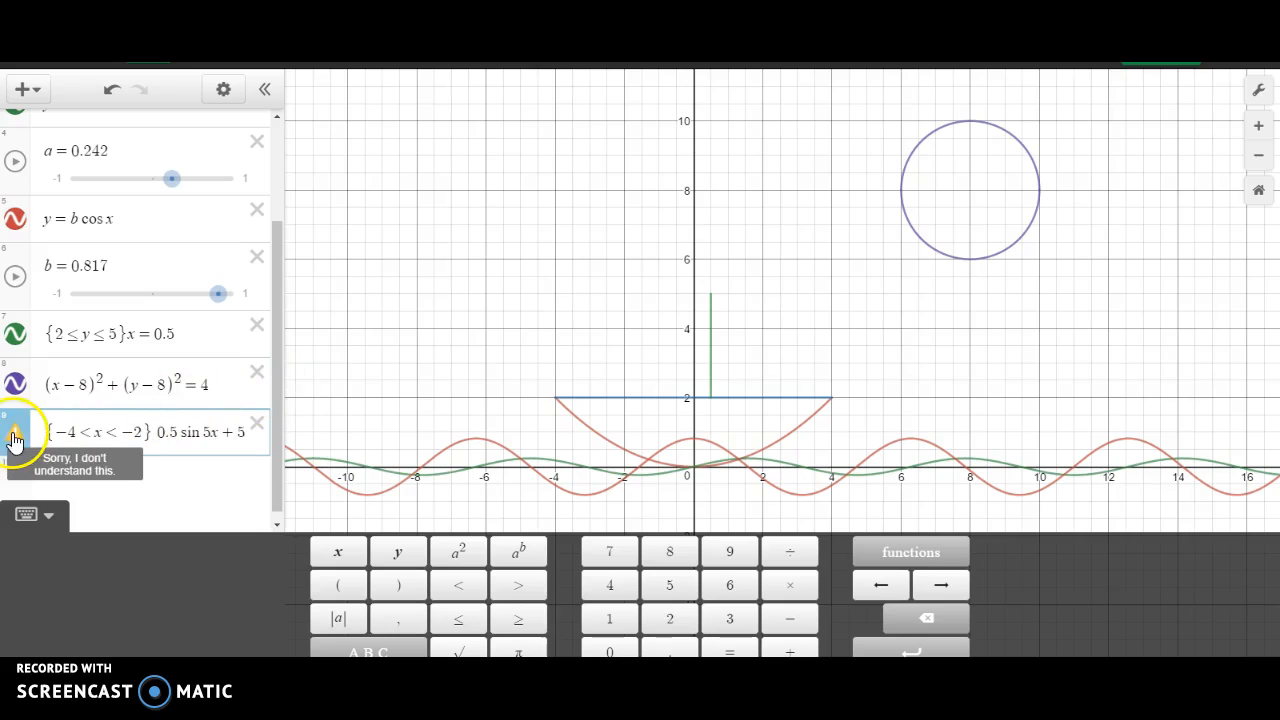
click(152, 432)
text(y=)
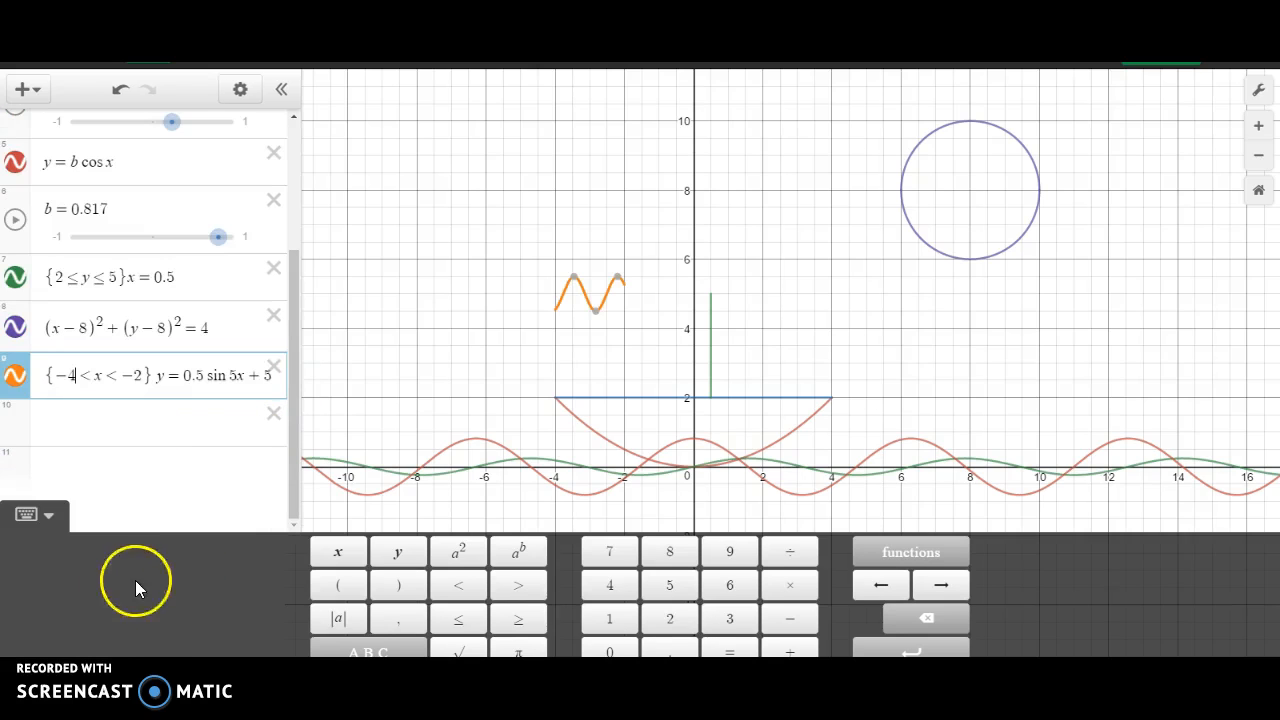
Set the amplitude of the domain-restricted sine curve to 0.25.
click(175, 376)
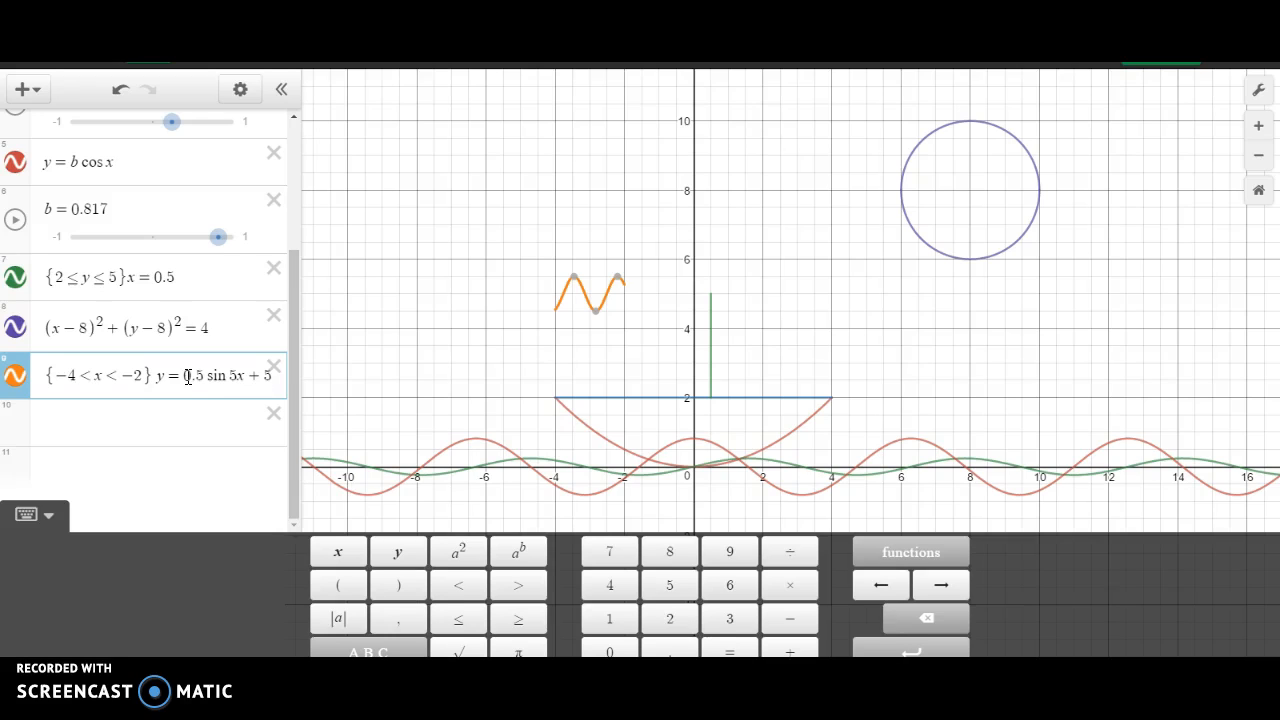
drag(183, 377, 201, 376)
text(0.25)
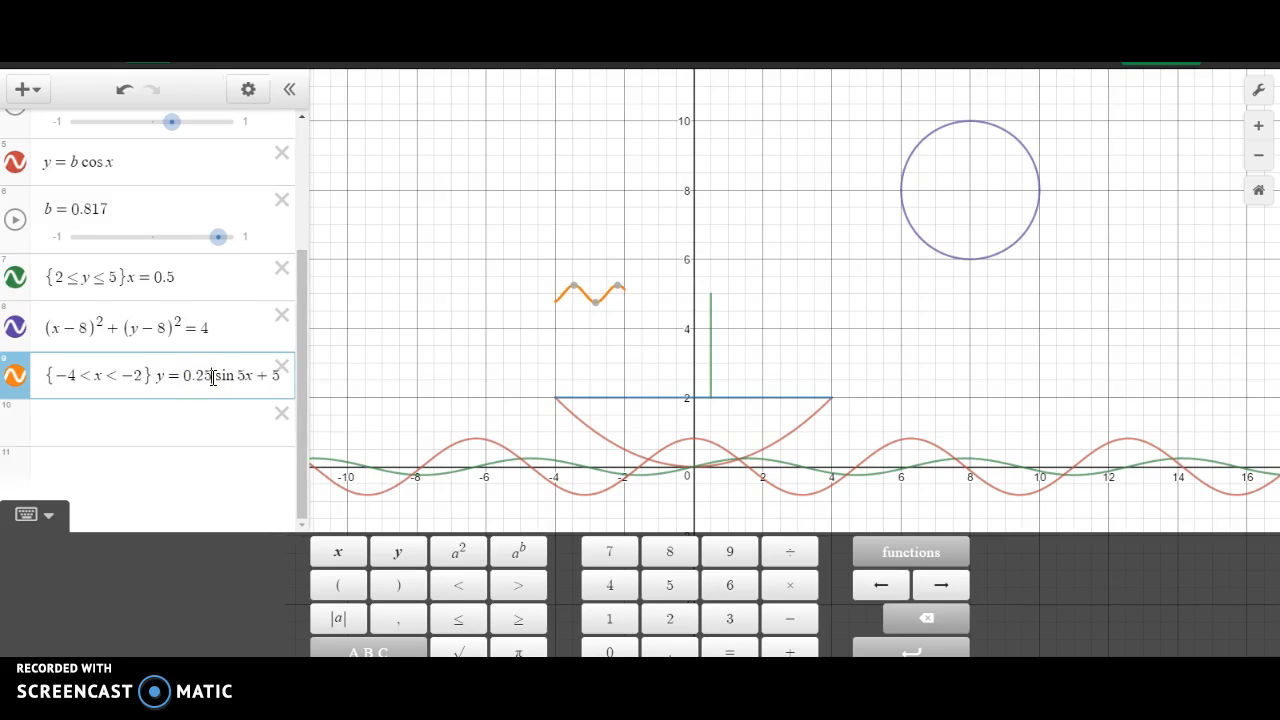
Try 10 and 8 as the coefficient of x in the domain-restricted sine curve, and settle on 3.
click(236, 375)
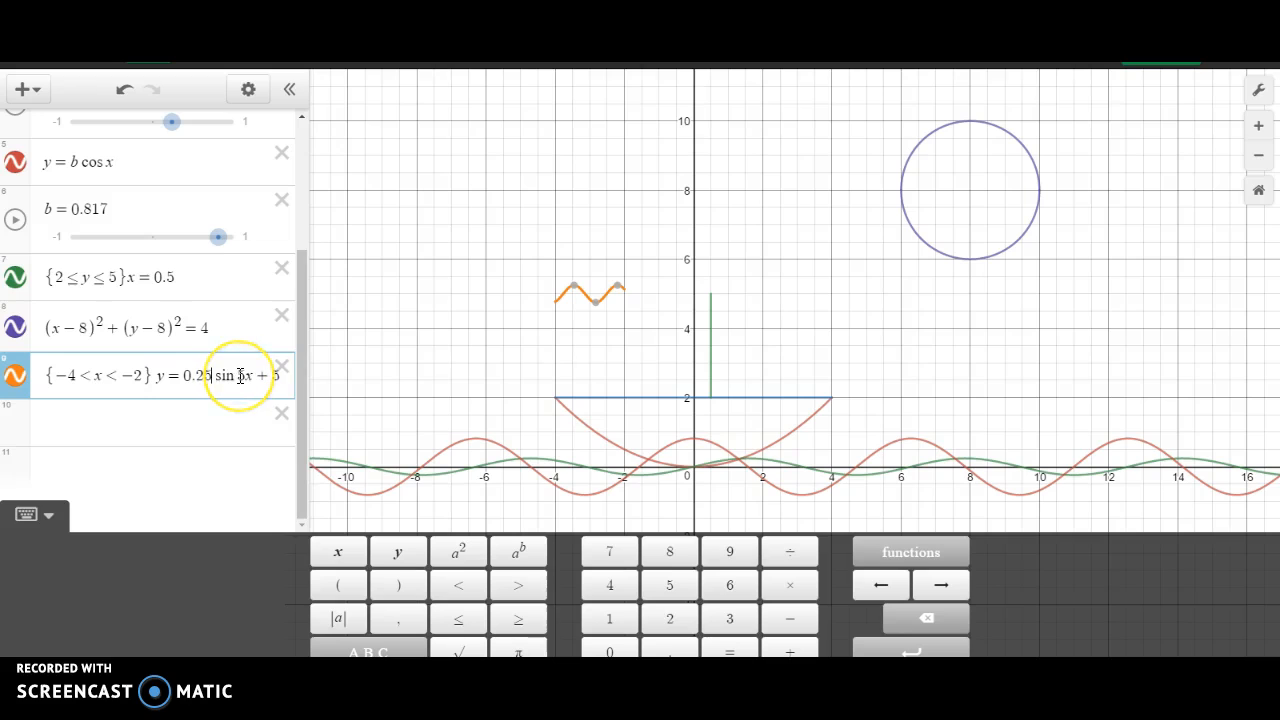
drag(240, 376, 248, 376)
text(10)
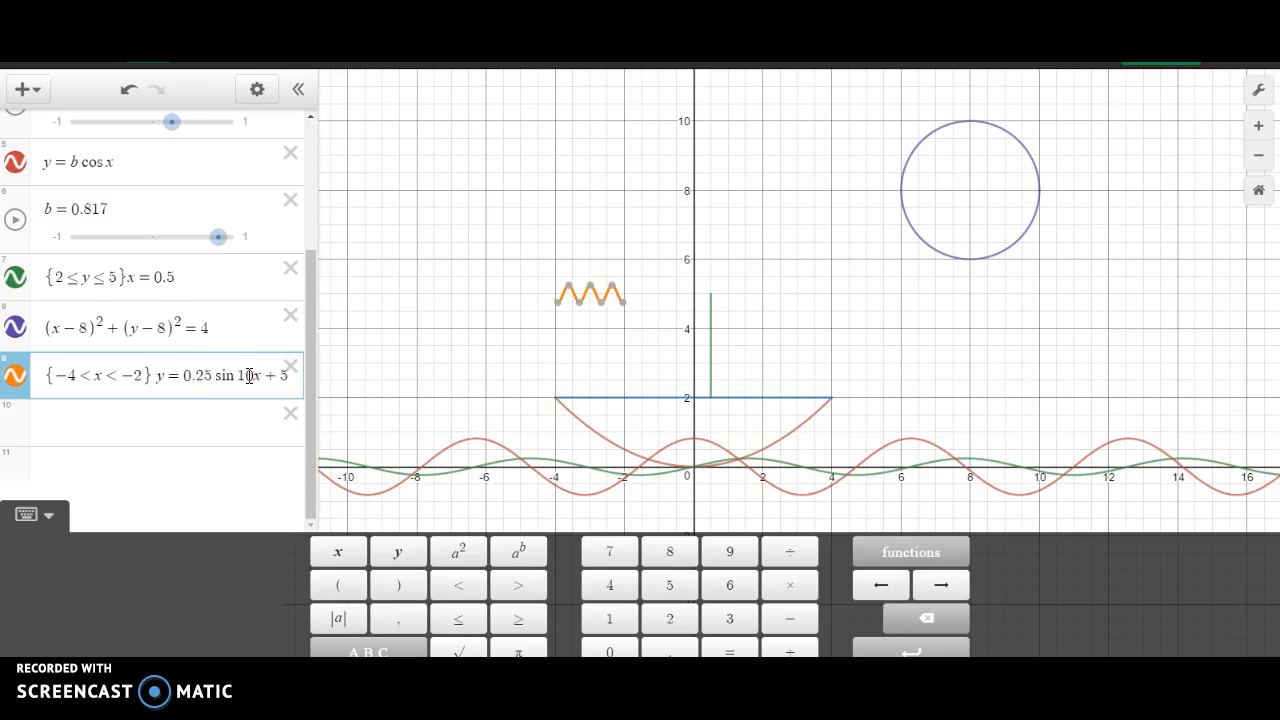
key(BackSpace)
key(BackSpace)
text(8)
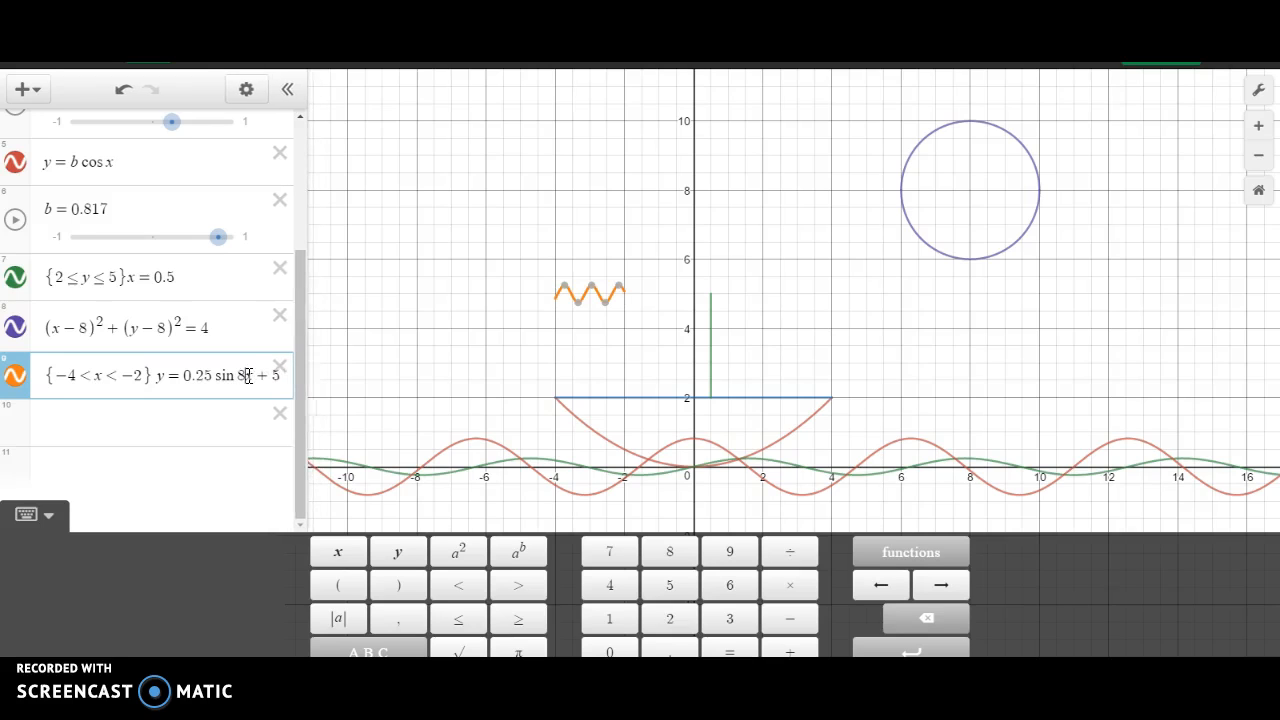
key(BackSpace)
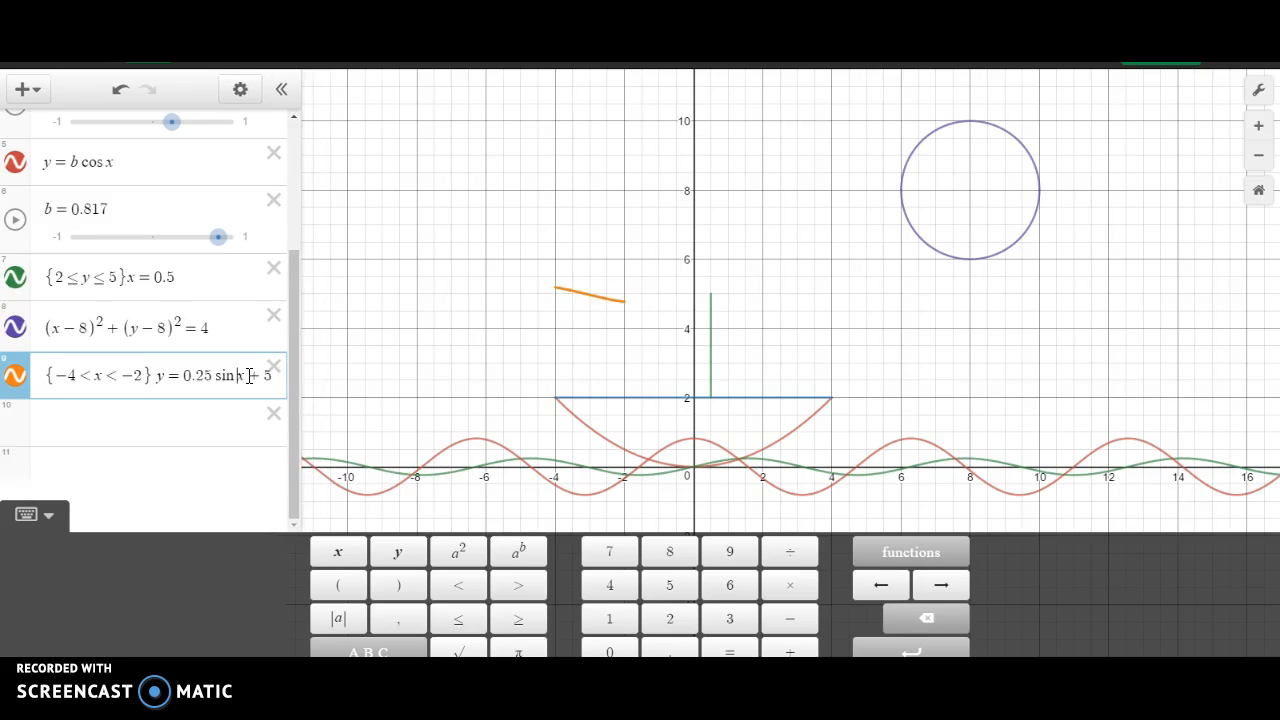
text(3)
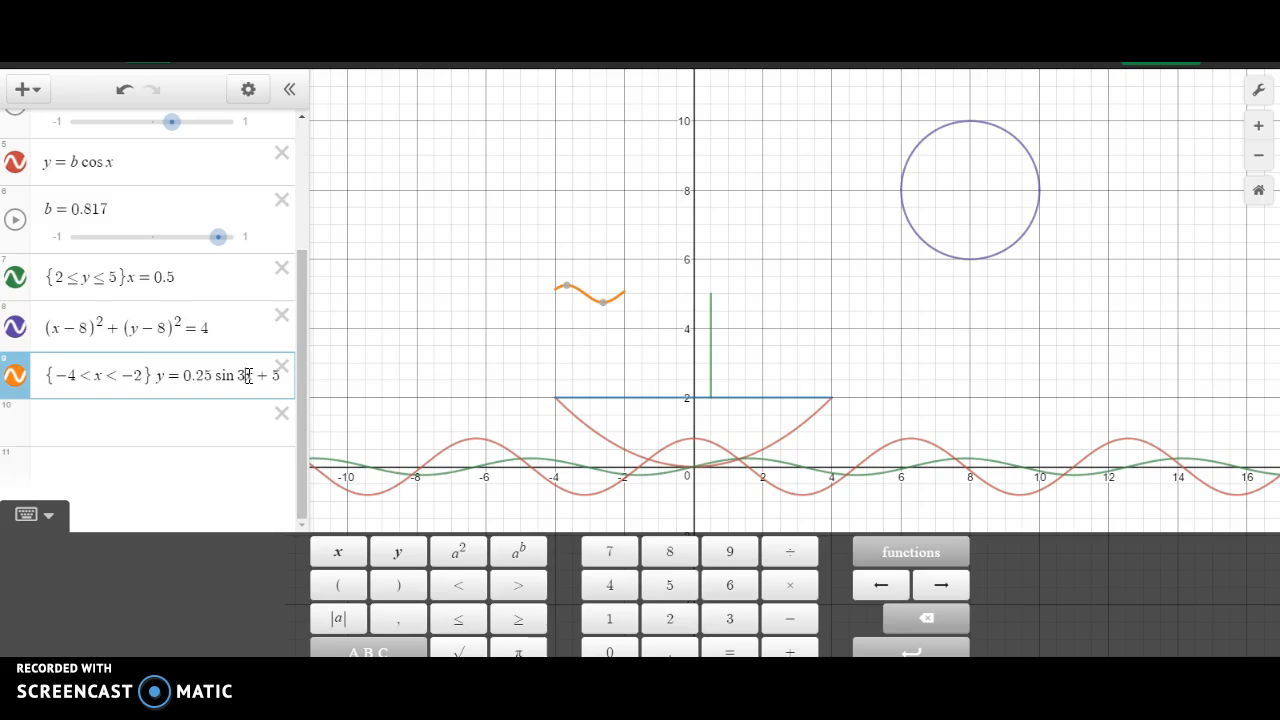
click(601, 334)
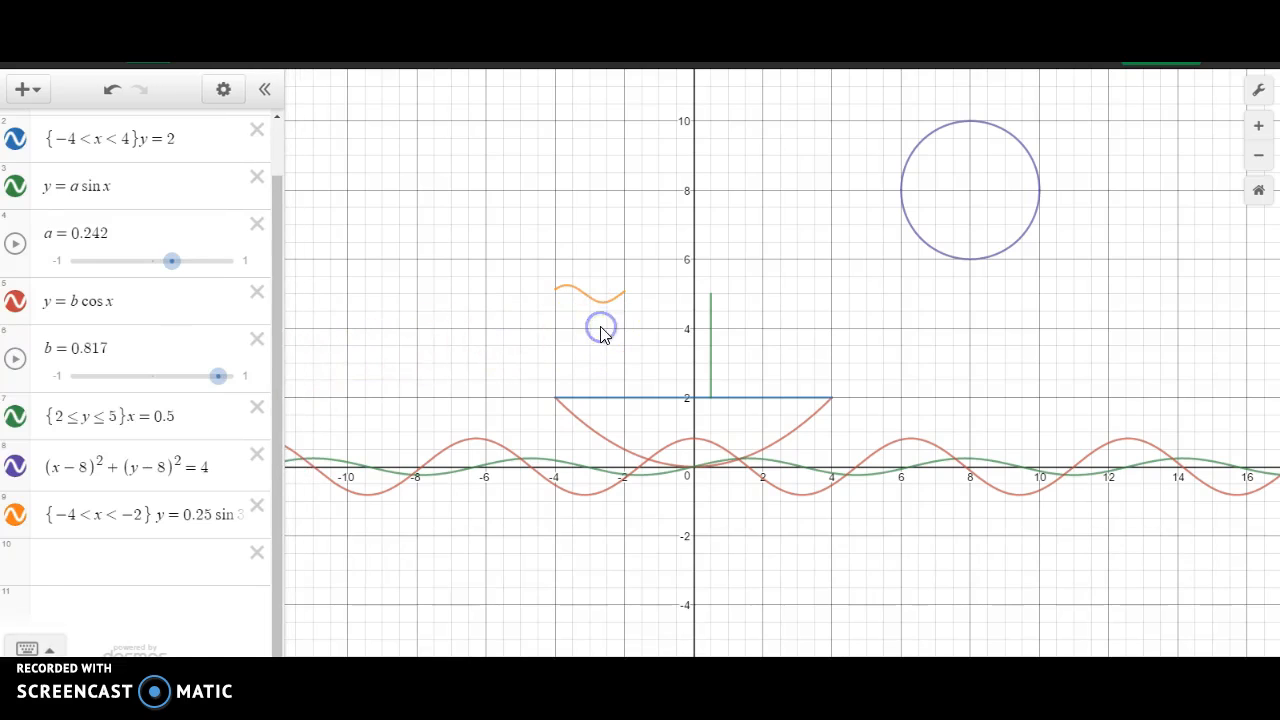